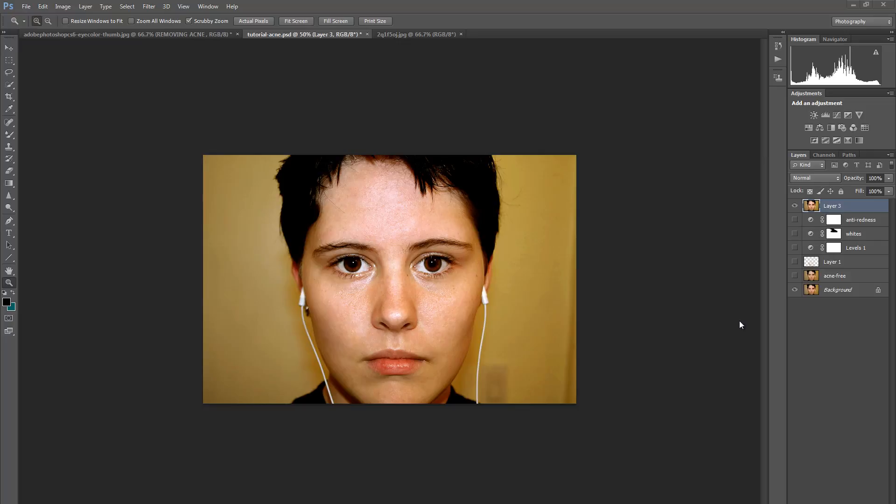
Compare the retouched face with the original by hiding and showing Layer 3 in tutorial-acne.psd.
{"action": "left_click", "coordinate": [795, 206]}
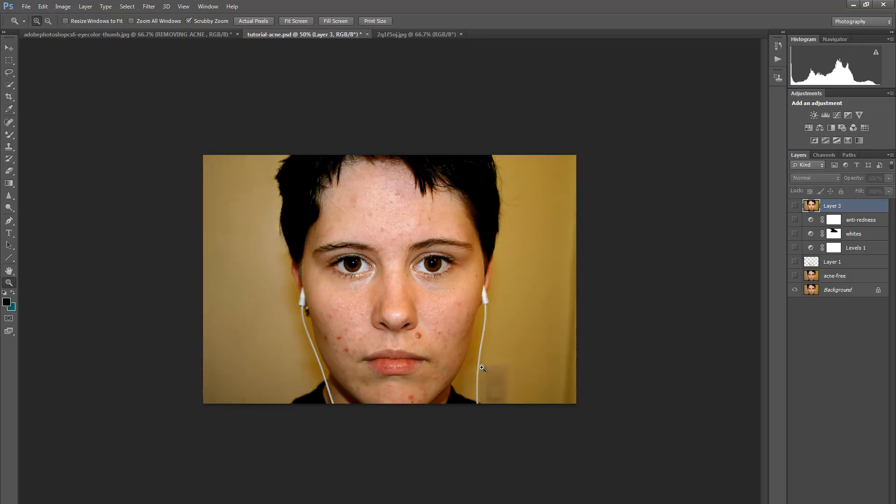
{"action": "left_click", "coordinate": [795, 206]}
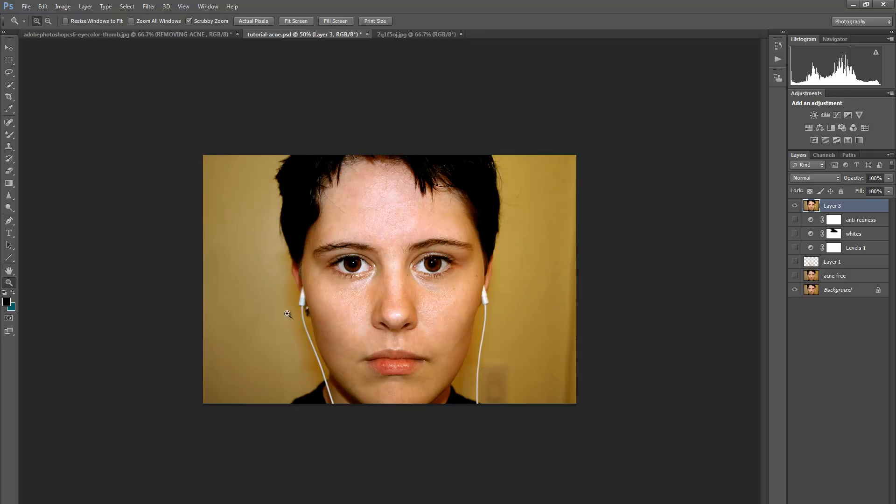
{"action": "left_click", "coordinate": [795, 206]}
{"action": "left_click", "coordinate": [795, 206]}
In 2q1f5oj.jpg, duplicate the Background layer and rename the copy anti-blemish.
{"action": "left_click", "coordinate": [400, 37]}
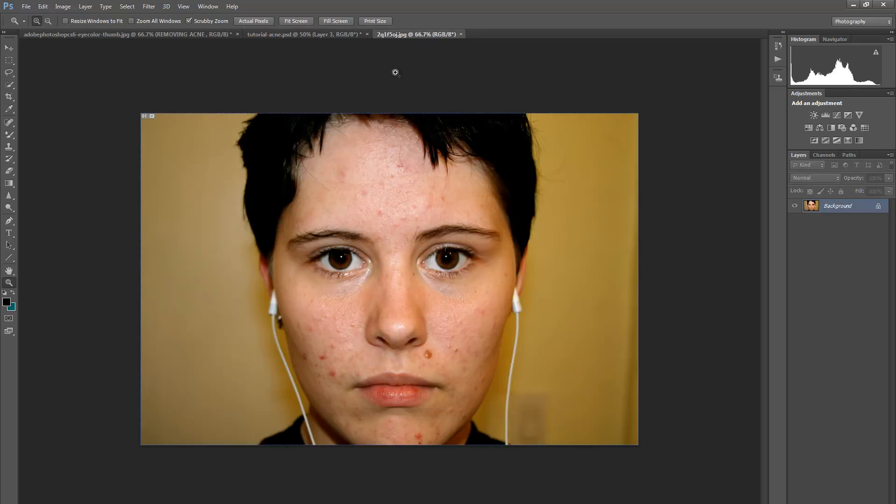
{"action": "left_click", "coordinate": [6, 48]}
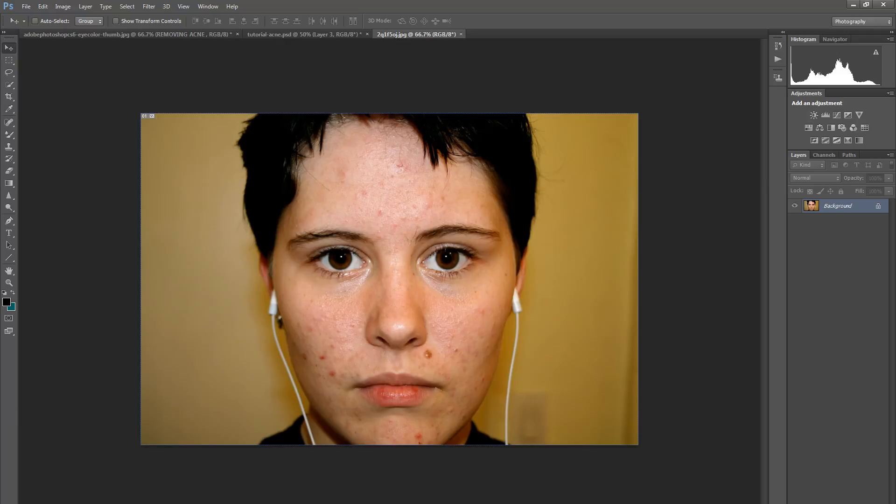
{"action": "right_click", "coordinate": [822, 205]}
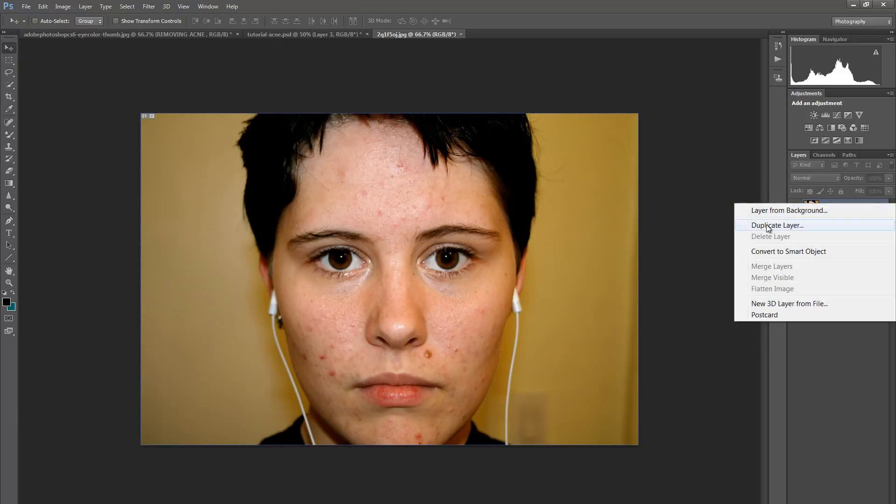
{"action": "left_click", "coordinate": [795, 223]}
{"action": "left_click", "coordinate": [528, 172]}
{"action": "double_click", "coordinate": [847, 206]}
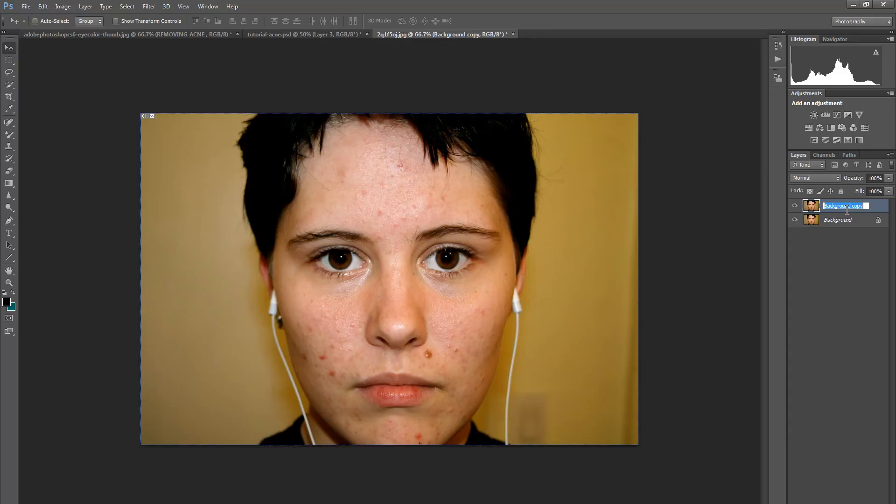
{"action": "type", "text": "anti-blemish"}
{"action": "left_click", "coordinate": [863, 251]}
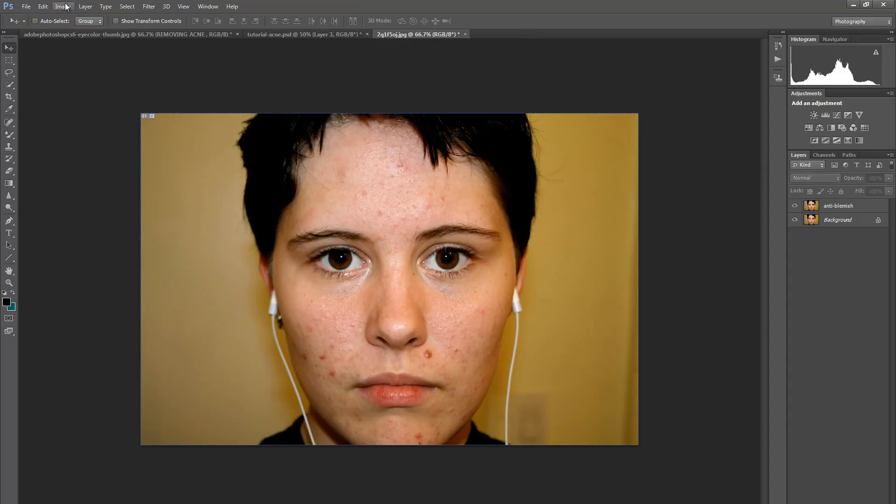
Add a Selective Color adjustment layer named -anti-red above the anti-blemish layer.
{"action": "left_click", "coordinate": [86, 7]}
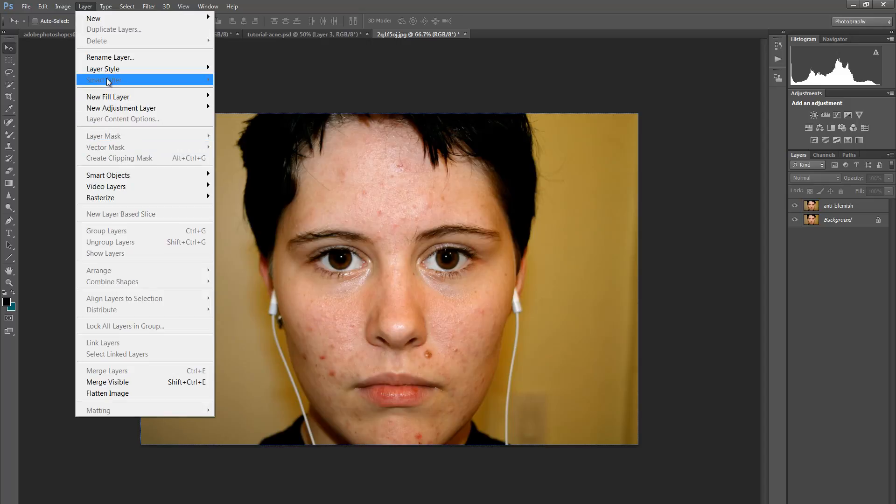
{"action": "mouse_move", "coordinate": [114, 109]}
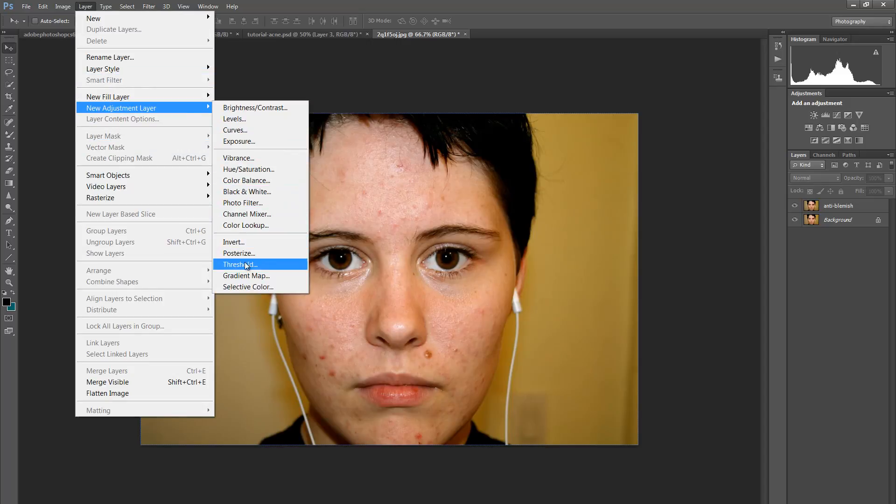
{"action": "left_click", "coordinate": [247, 286]}
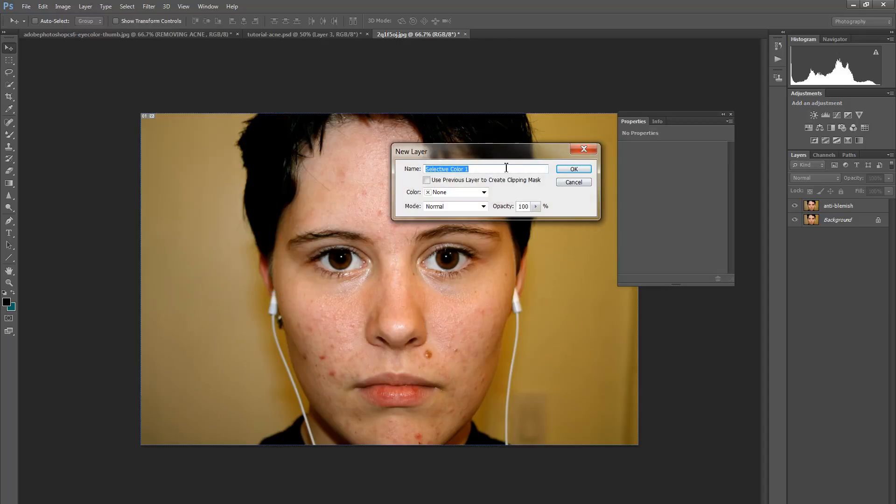
{"action": "type", "text": "-anti-red"}
{"action": "left_click", "coordinate": [568, 169]}
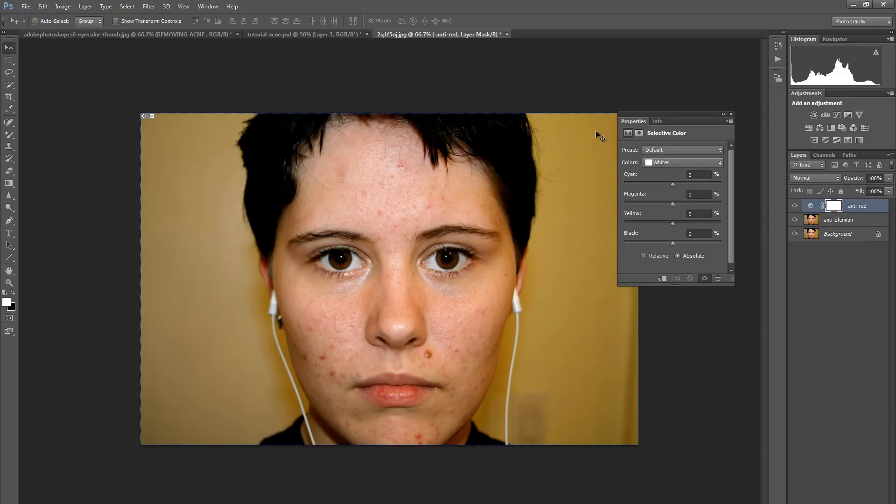
Adjust the Reds of the -anti-red layer to cyan +41, magenta -9, yellow -11 and black -21.
{"action": "left_click", "coordinate": [672, 161]}
{"action": "left_click", "coordinate": [663, 173]}
{"action": "left_click_drag", "start_coordinate": [672, 184], "coordinate": [667, 208]}
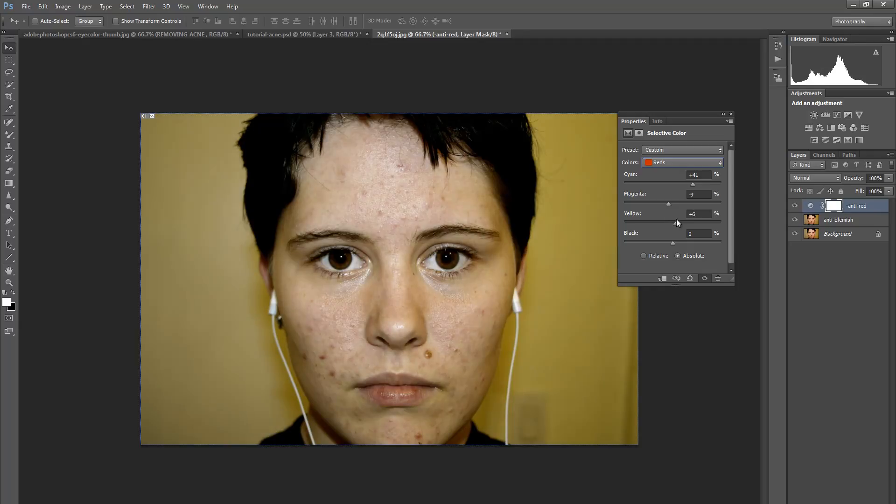
{"action": "left_click_drag", "start_coordinate": [671, 217], "coordinate": [657, 241]}
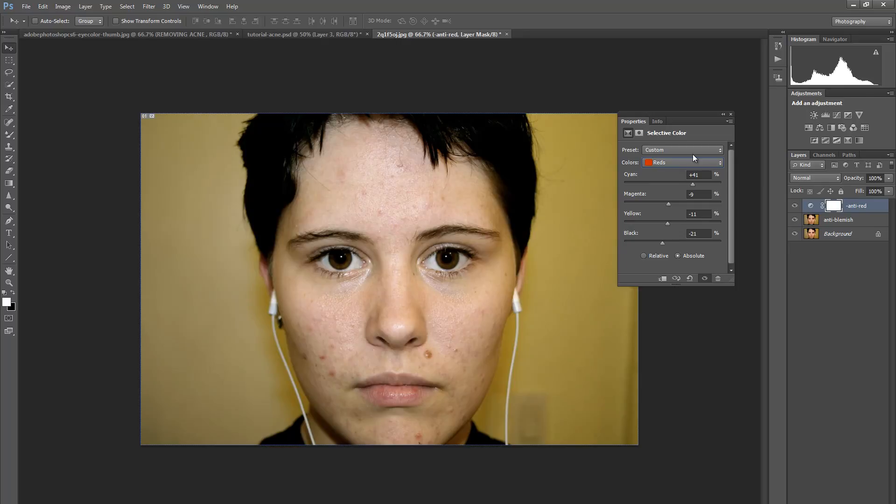
Switch the Reds correction to Relative with cyan +14, yellow 0 and black -25, and compare the photo with and without it.
{"action": "left_click", "coordinate": [643, 256]}
{"action": "left_click_drag", "start_coordinate": [648, 181], "coordinate": [713, 181]}
{"action": "left_click_drag", "start_coordinate": [673, 224], "coordinate": [672, 221]}
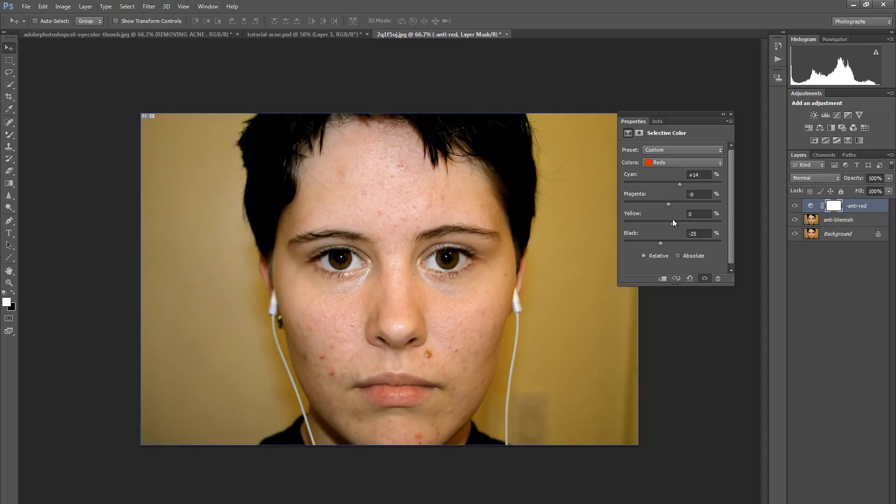
{"action": "left_click", "coordinate": [731, 113]}
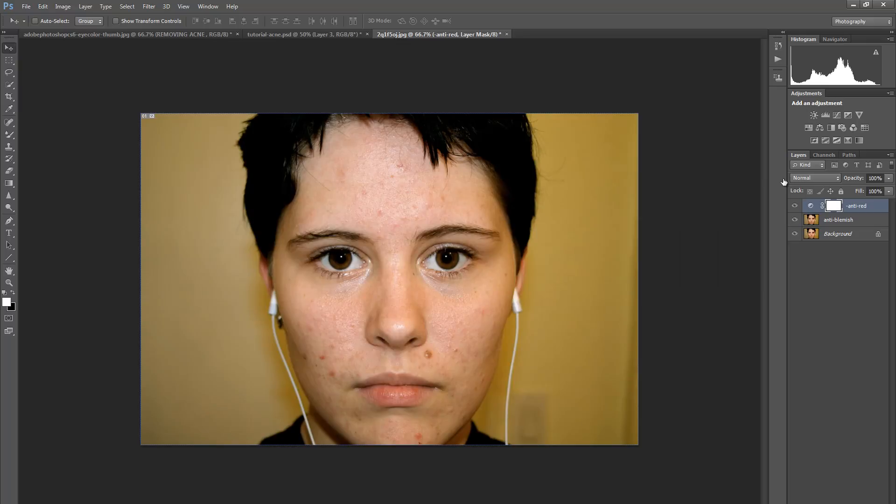
{"action": "left_click", "coordinate": [794, 206]}
{"action": "left_click", "coordinate": [794, 207]}
On the anti-blemish layer, heal the mole below the nose and the spots on the photo's left cheek with the content-aware Spot Healing Brush.
{"action": "left_click", "coordinate": [837, 226]}
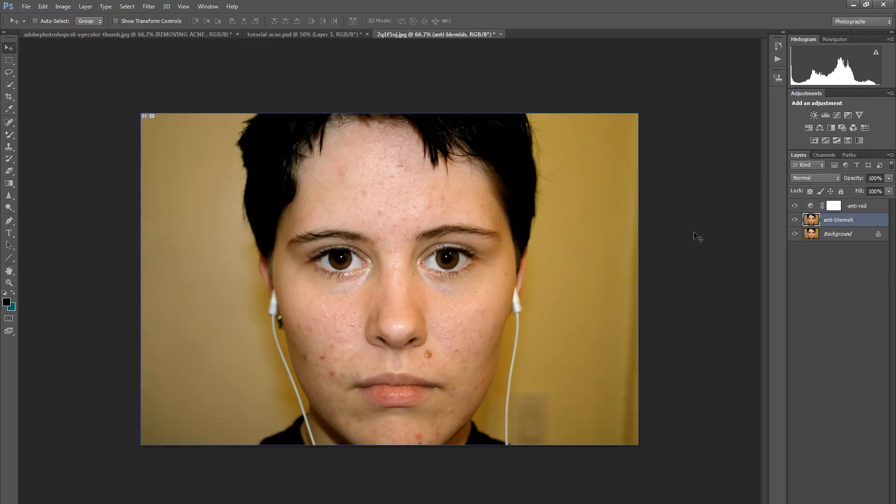
{"action": "left_click", "coordinate": [12, 123]}
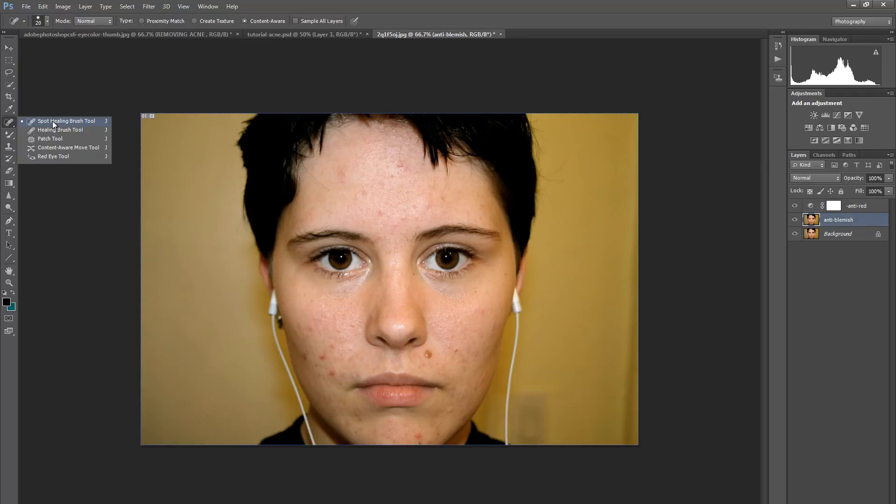
{"action": "left_click", "coordinate": [52, 122]}
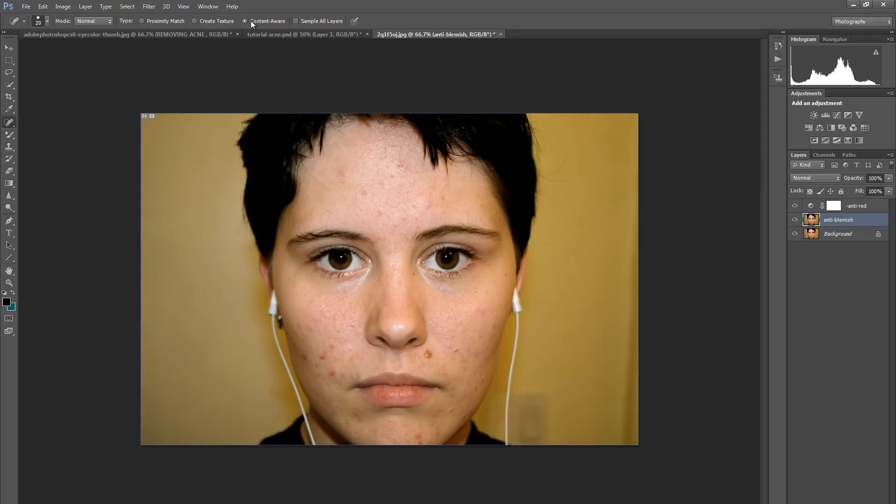
{"action": "left_click", "coordinate": [47, 21]}
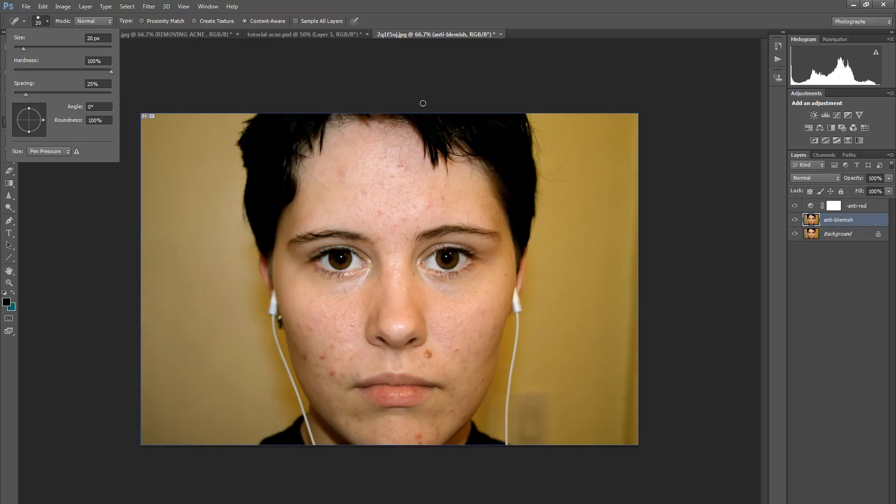
{"action": "left_click", "coordinate": [698, 184]}
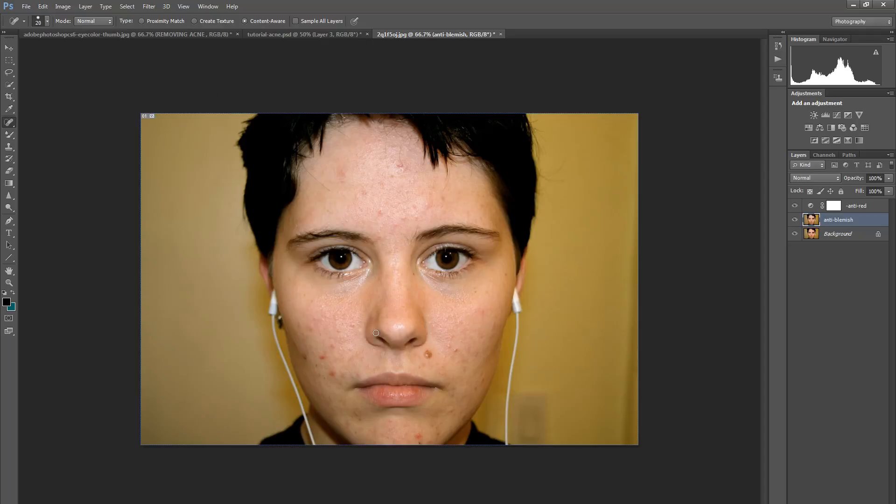
{"action": "key", "text": "bracketright"}
{"action": "key", "text": "bracketright"}
{"action": "key", "text": "bracketright"}
{"action": "left_click", "coordinate": [429, 353]}
{"action": "key", "text": "bracketleft"}
{"action": "key", "text": "bracketleft"}
{"action": "left_click", "coordinate": [333, 375]}
{"action": "key", "text": "bracketright"}
{"action": "left_click", "coordinate": [321, 356]}
{"action": "key", "text": "bracketleft"}
{"action": "left_click", "coordinate": [305, 357]}
{"action": "left_click", "coordinate": [299, 327]}
{"action": "left_click", "coordinate": [294, 342]}
{"action": "left_click", "coordinate": [338, 333]}
Heal the blemishes on the chin below the lips with the Spot Healing Brush.
{"action": "left_click", "coordinate": [392, 422]}
{"action": "left_click", "coordinate": [383, 437]}
{"action": "left_click", "coordinate": [402, 441]}
{"action": "left_click", "coordinate": [431, 441]}
{"action": "left_click", "coordinate": [435, 434]}
{"action": "left_click", "coordinate": [437, 426]}
{"action": "left_click", "coordinate": [421, 439]}
{"action": "left_click", "coordinate": [437, 430]}
Heal the spots around the mouth corner and the mole area on the photo's right lower cheek.
{"action": "left_click", "coordinate": [450, 377]}
{"action": "left_click", "coordinate": [443, 373]}
{"action": "left_click", "coordinate": [443, 368]}
{"action": "left_click", "coordinate": [430, 359]}
{"action": "left_click", "coordinate": [421, 364]}
{"action": "left_click", "coordinate": [417, 356]}
{"action": "left_click", "coordinate": [422, 364]}
{"action": "left_click", "coordinate": [453, 358]}
{"action": "left_click", "coordinate": [460, 361]}
{"action": "left_click", "coordinate": [471, 363]}
{"action": "left_click", "coordinate": [451, 356]}
{"action": "left_click", "coordinate": [431, 363]}
Heal the blemishes across the forehead, between the eyebrows and on the bridge of the nose.
{"action": "left_click", "coordinate": [340, 174]}
{"action": "left_click", "coordinate": [403, 165]}
{"action": "left_click", "coordinate": [395, 179]}
{"action": "left_click", "coordinate": [436, 214]}
{"action": "left_click", "coordinate": [426, 209]}
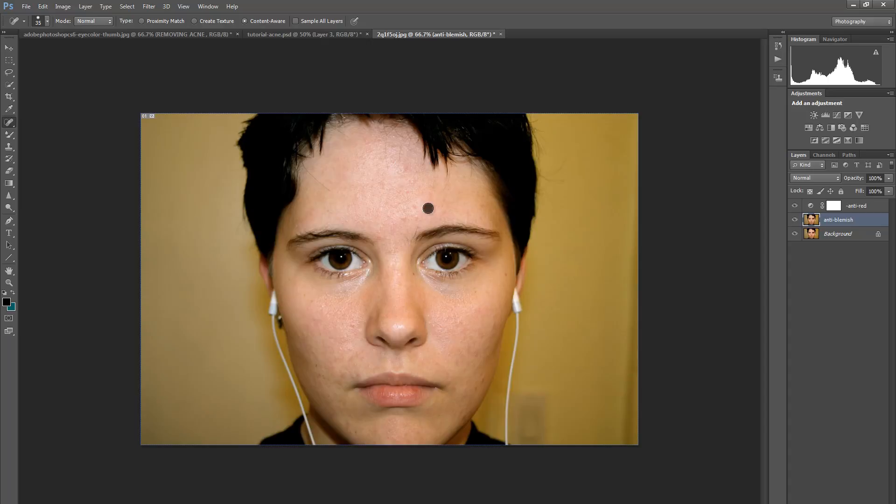
{"action": "left_click", "coordinate": [415, 216]}
{"action": "left_click", "coordinate": [405, 218]}
{"action": "left_click", "coordinate": [382, 239]}
{"action": "left_click", "coordinate": [379, 233]}
{"action": "left_click", "coordinate": [393, 265]}
{"action": "left_click", "coordinate": [390, 255]}
{"action": "left_click", "coordinate": [398, 249]}
Heal the remaining marks on the photo's right cheek and beside the mouth.
{"action": "left_click", "coordinate": [424, 363]}
{"action": "left_click", "coordinate": [450, 332]}
{"action": "left_click", "coordinate": [436, 326]}
{"action": "left_click", "coordinate": [468, 336]}
{"action": "left_click_drag", "start_coordinate": [479, 333], "coordinate": [476, 347]}
{"action": "left_click", "coordinate": [466, 358]}
{"action": "left_click", "coordinate": [474, 354]}
{"action": "left_click", "coordinate": [462, 357]}
{"action": "left_click", "coordinate": [447, 380]}
Smooth the skin next to the photo's left mouth corner and along the jaw below it.
{"action": "left_click_drag", "start_coordinate": [354, 354], "coordinate": [354, 364]}
{"action": "left_click", "coordinate": [354, 361]}
{"action": "left_click", "coordinate": [338, 374]}
{"action": "left_click", "coordinate": [353, 377]}
{"action": "left_click", "coordinate": [352, 376]}
{"action": "left_click", "coordinate": [360, 377]}
{"action": "left_click_drag", "start_coordinate": [353, 378], "coordinate": [360, 373]}
{"action": "left_click", "coordinate": [349, 410]}
{"action": "left_click", "coordinate": [340, 410]}
Touch up leftover spots on the forehead and on the photo's right cheek and jaw.
{"action": "left_click", "coordinate": [474, 336]}
{"action": "left_click", "coordinate": [382, 184]}
{"action": "left_click", "coordinate": [429, 201]}
{"action": "left_click", "coordinate": [469, 348]}
{"action": "left_click", "coordinate": [455, 353]}
{"action": "left_click", "coordinate": [433, 367]}
{"action": "left_click", "coordinate": [443, 381]}
{"action": "left_click", "coordinate": [464, 395]}
{"action": "left_click", "coordinate": [464, 383]}
Heal the small leftover marks over the photo's left lower cheek and jawline.
{"action": "left_click", "coordinate": [335, 369]}
{"action": "left_click", "coordinate": [326, 363]}
{"action": "left_click", "coordinate": [337, 359]}
{"action": "left_click", "coordinate": [326, 352]}
{"action": "left_click", "coordinate": [311, 352]}
{"action": "left_click", "coordinate": [328, 388]}
{"action": "left_click", "coordinate": [327, 397]}
{"action": "left_click", "coordinate": [354, 430]}
{"action": "left_click", "coordinate": [337, 416]}
{"action": "left_click", "coordinate": [330, 375]}
{"action": "left_click", "coordinate": [344, 348]}
{"action": "left_click", "coordinate": [363, 362]}
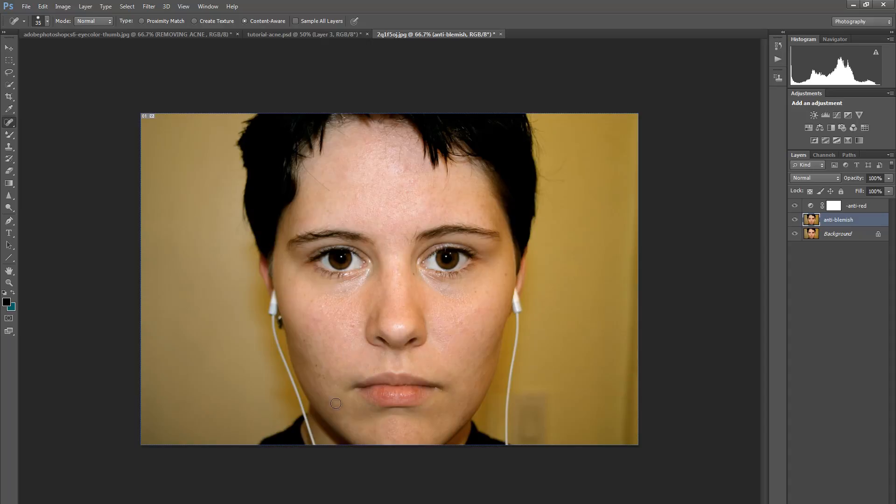
Clean up the skin above the upper lip and the last uneven patches on both cheeks.
{"action": "left_click", "coordinate": [379, 357]}
{"action": "left_click", "coordinate": [378, 354]}
{"action": "left_click", "coordinate": [378, 352]}
{"action": "left_click", "coordinate": [383, 356]}
{"action": "left_click", "coordinate": [371, 365]}
{"action": "left_click_drag", "start_coordinate": [458, 371], "coordinate": [466, 365]}
{"action": "left_click_drag", "start_coordinate": [310, 321], "coordinate": [314, 322]}
{"action": "left_click_drag", "start_coordinate": [444, 362], "coordinate": [450, 371]}
{"action": "left_click", "coordinate": [460, 363]}
Add a new empty layer above anti-blemish, then float the layer list beside the photo and enlarge it to show all layers.
{"action": "key", "text": "ctrl+shift+alt+n"}
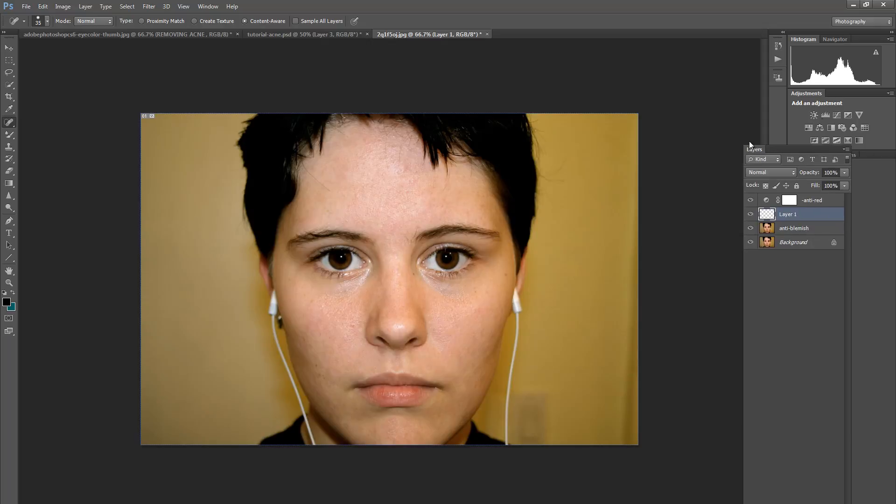
{"action": "left_click_drag", "start_coordinate": [798, 155], "coordinate": [687, 92]}
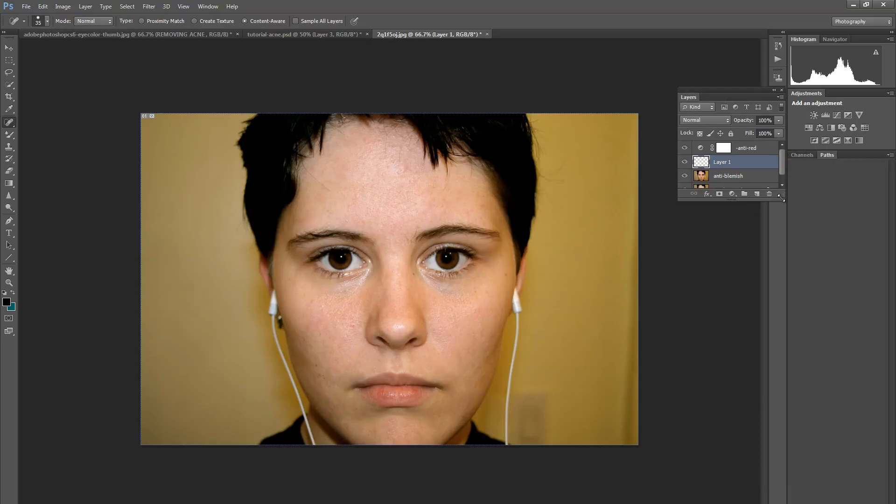
{"action": "left_click_drag", "start_coordinate": [785, 199], "coordinate": [789, 263]}
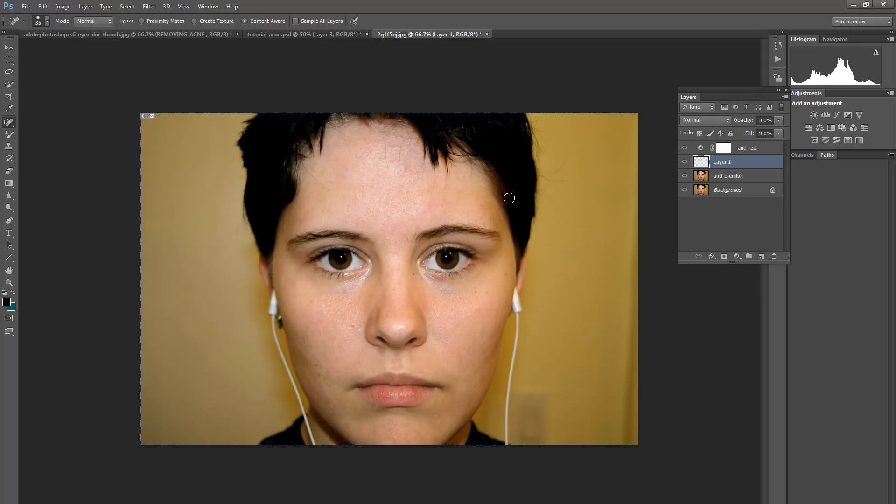
Rename the new empty layer foudation and activate the Mixer Brush Tool.
{"action": "left_click", "coordinate": [9, 134]}
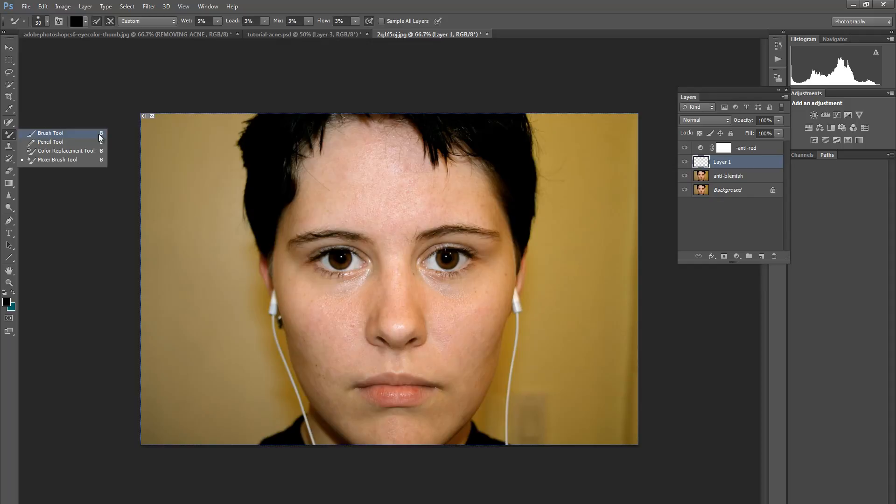
{"action": "left_click", "coordinate": [69, 164]}
{"action": "double_click", "coordinate": [721, 162]}
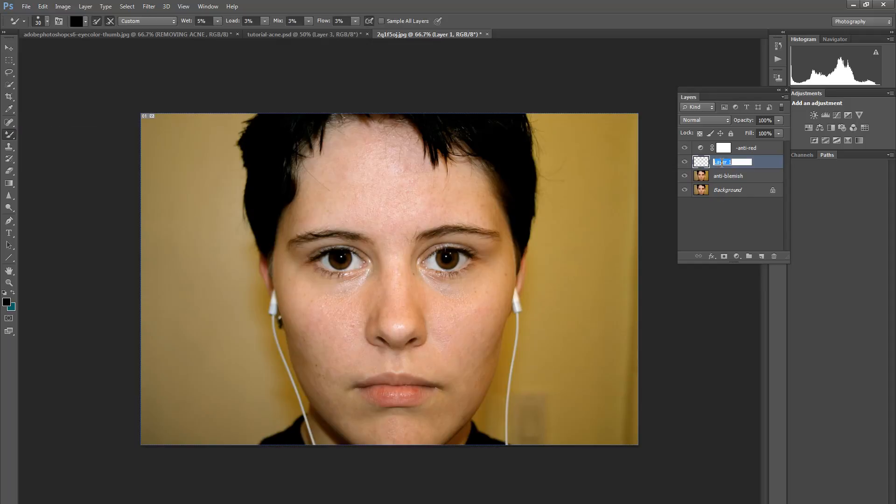
{"action": "type", "text": "f"}
{"action": "key", "text": "Return"}
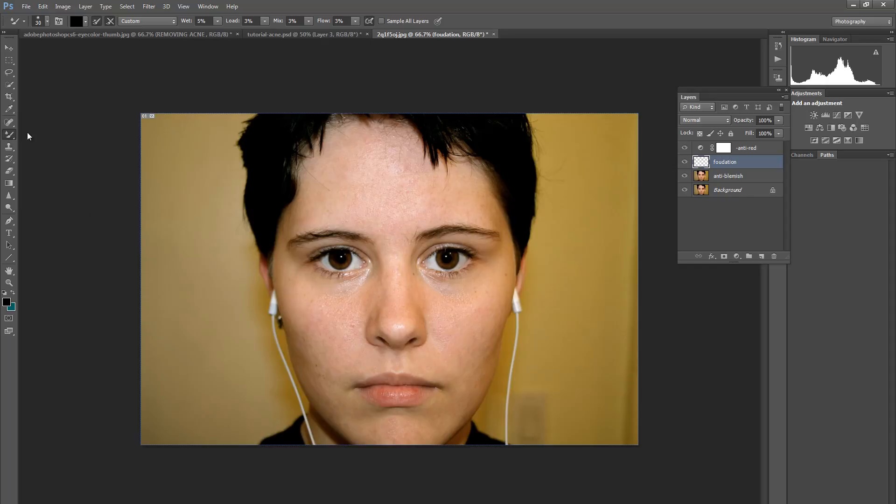
{"action": "right_click", "coordinate": [9, 135]}
{"action": "left_click", "coordinate": [53, 160]}
Check what the anti-blemish and foudation layers contribute by hiding and showing each one.
{"action": "left_click", "coordinate": [684, 175]}
{"action": "left_click", "coordinate": [685, 176]}
{"action": "left_click", "coordinate": [684, 163]}
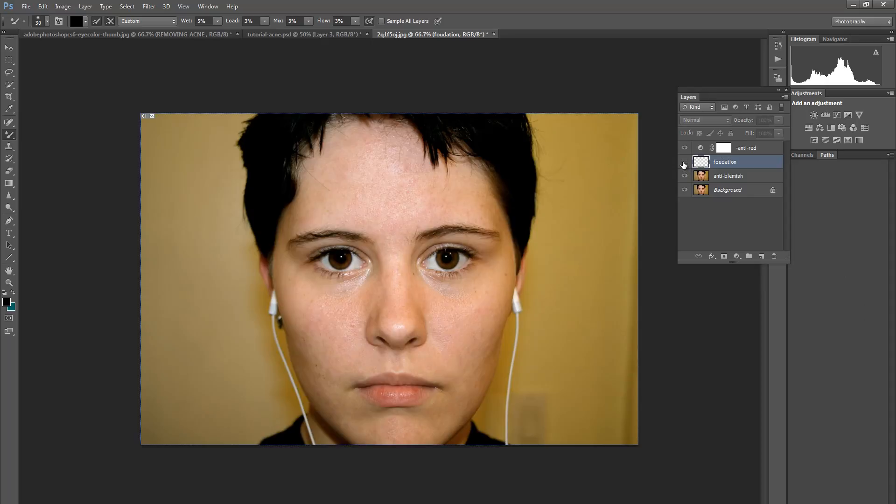
{"action": "left_click", "coordinate": [683, 162]}
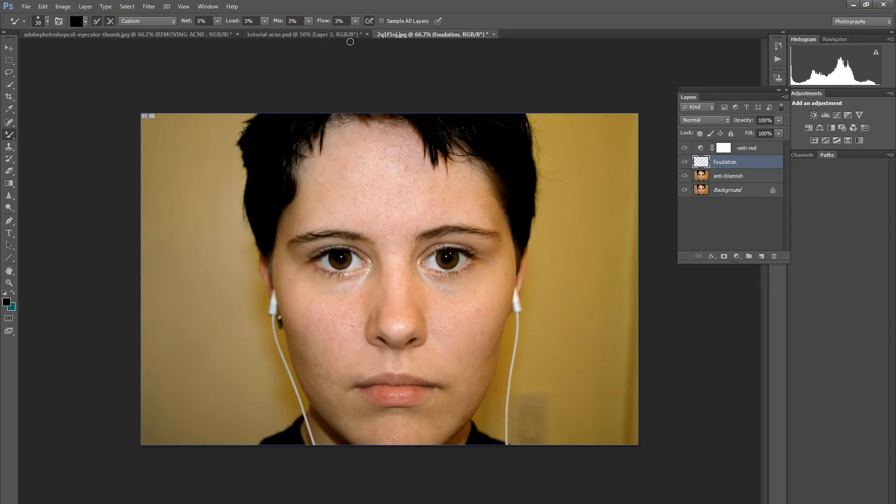
Open the maxresdefault image as a skin reference and compare it with the 2q1f5oj.jpg portrait.
{"action": "left_click", "coordinate": [25, 7]}
{"action": "left_click", "coordinate": [32, 28]}
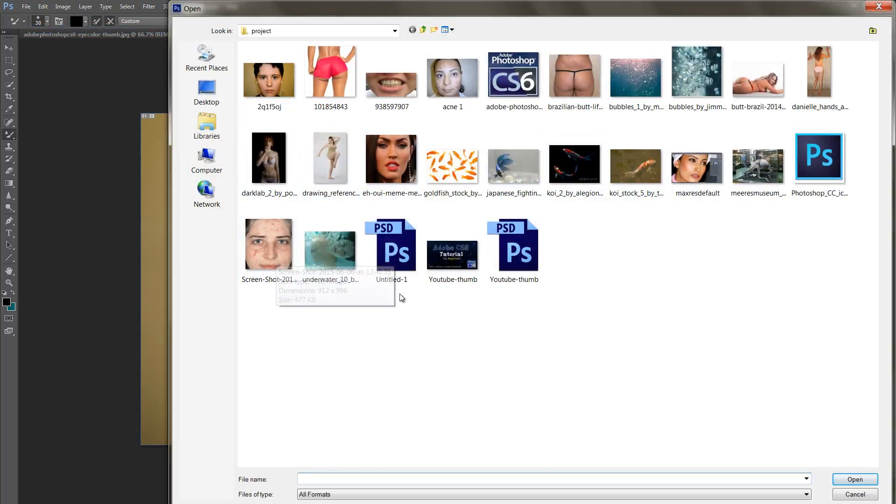
{"action": "left_click", "coordinate": [697, 167]}
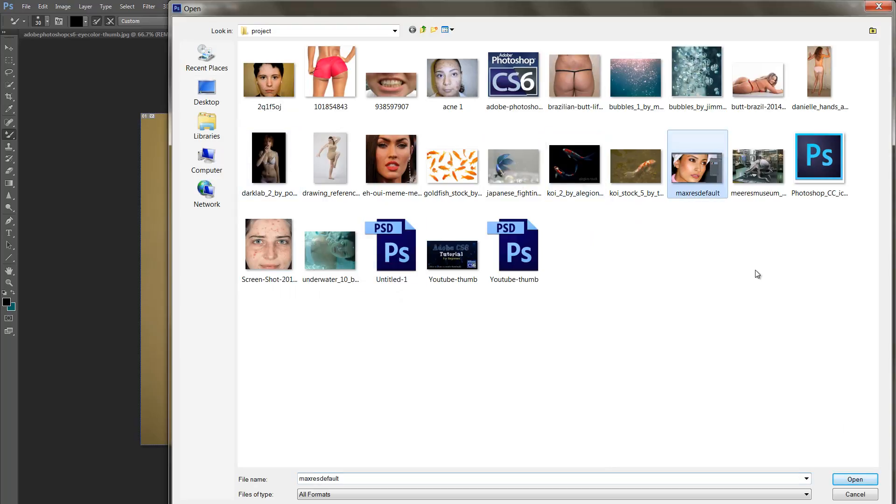
{"action": "left_click", "coordinate": [847, 475]}
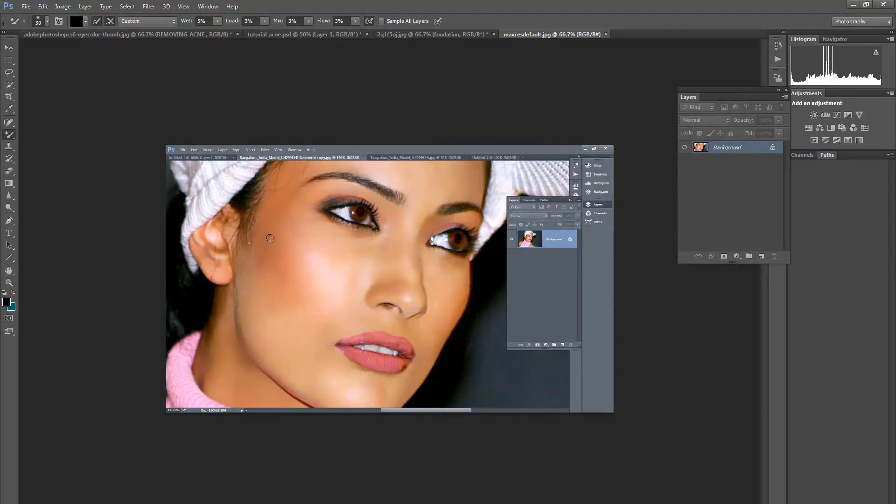
{"action": "left_click", "coordinate": [400, 33]}
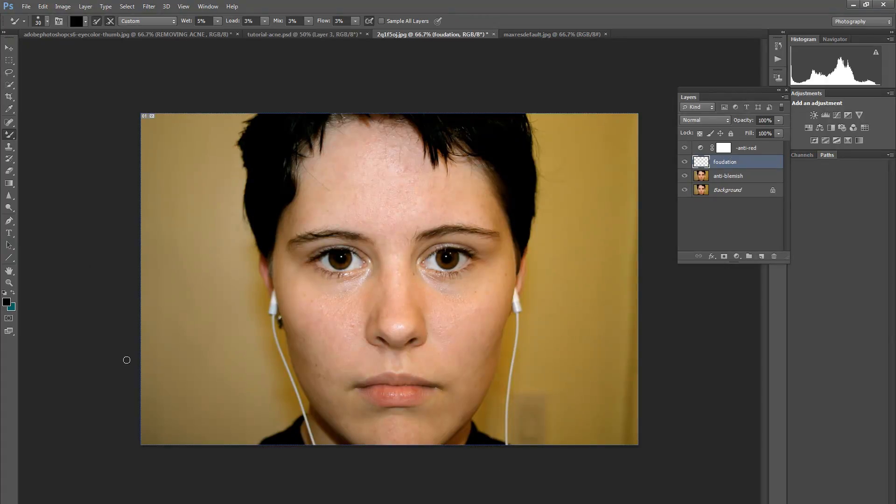
{"action": "left_click", "coordinate": [519, 35]}
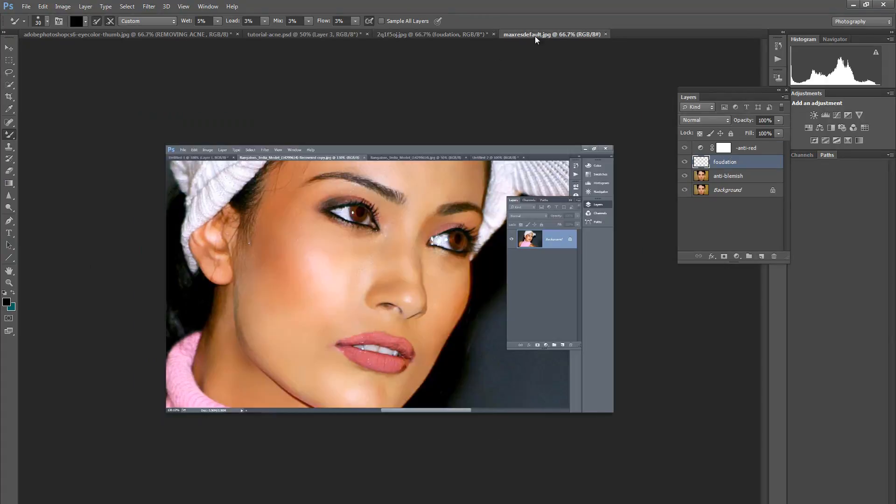
Return to the 2q1f5oj.jpg portrait, reselect the Mixer Brush Tool and clean the brush of its loaded colour.
{"action": "left_click", "coordinate": [402, 35]}
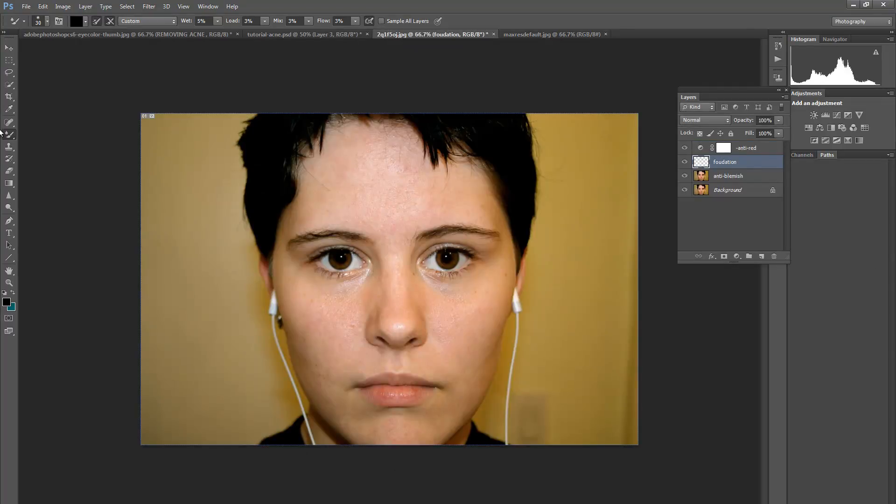
{"action": "right_click", "coordinate": [7, 136]}
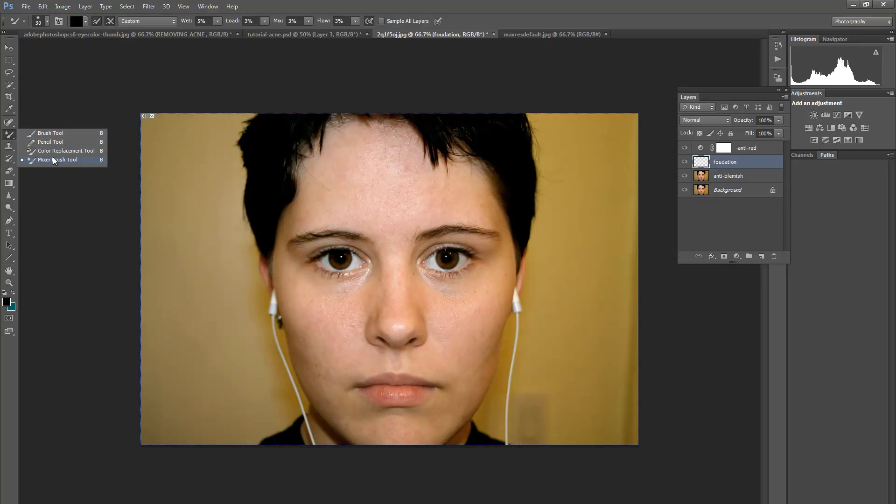
{"action": "left_click", "coordinate": [53, 160]}
{"action": "left_click", "coordinate": [86, 21]}
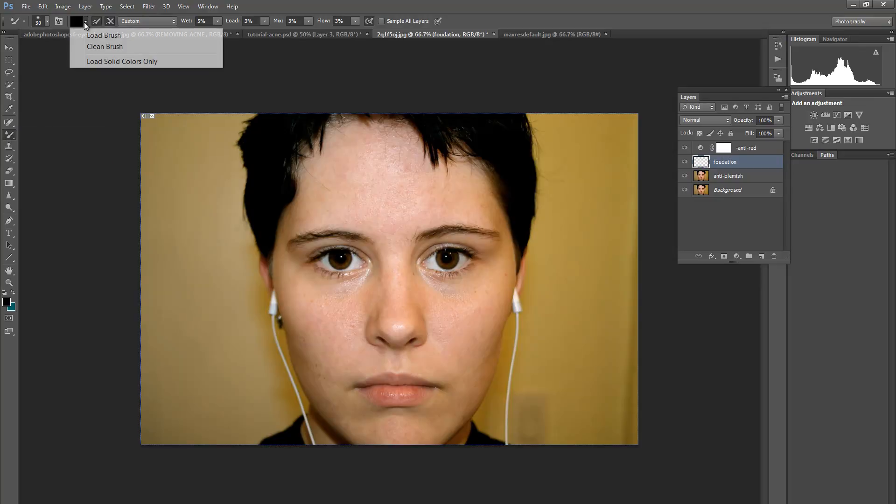
{"action": "left_click", "coordinate": [95, 47]}
Set the foreground to skin pink cc9999 sampled from the cheek and the background to tan cc9966.
{"action": "left_click", "coordinate": [6, 304]}
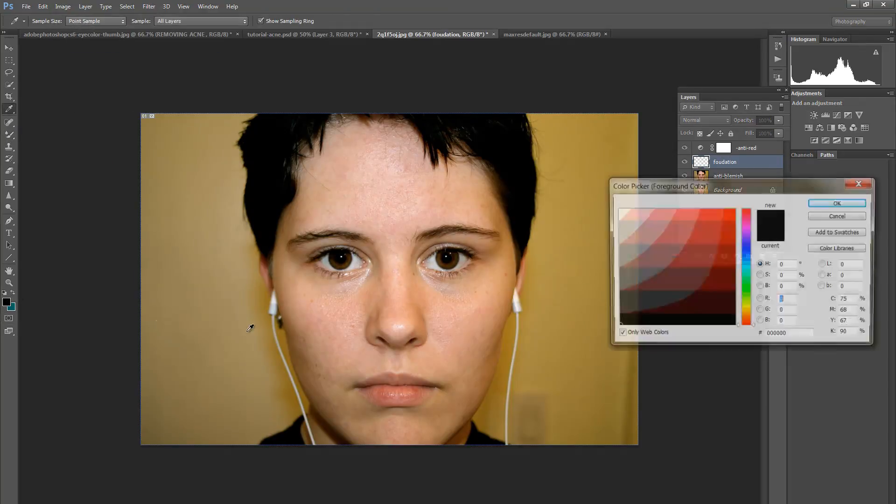
{"action": "left_click", "coordinate": [340, 319]}
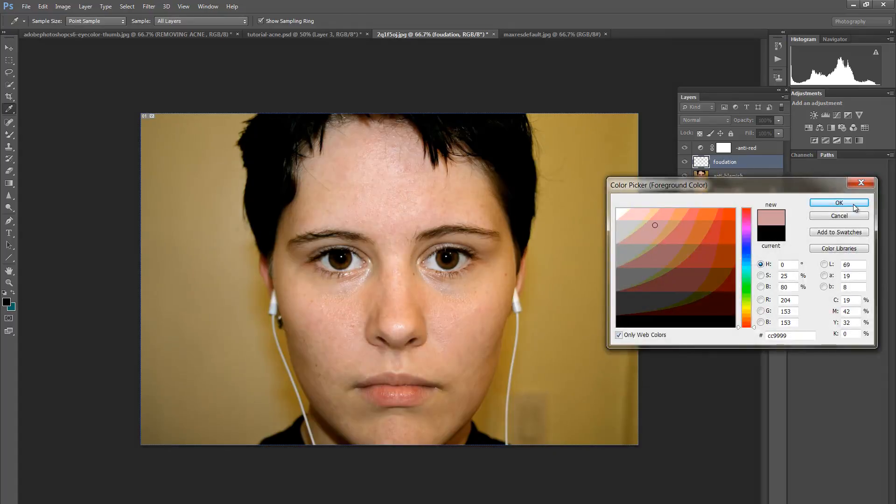
{"action": "left_click", "coordinate": [838, 202]}
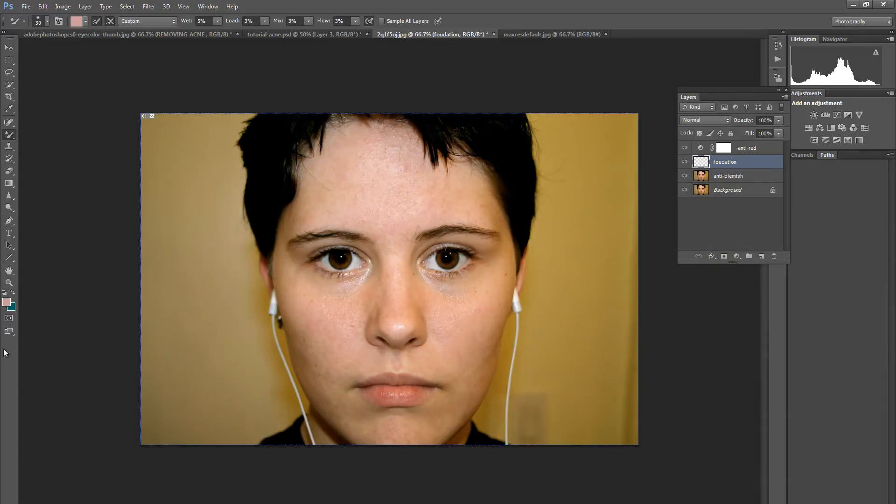
{"action": "left_click", "coordinate": [12, 307]}
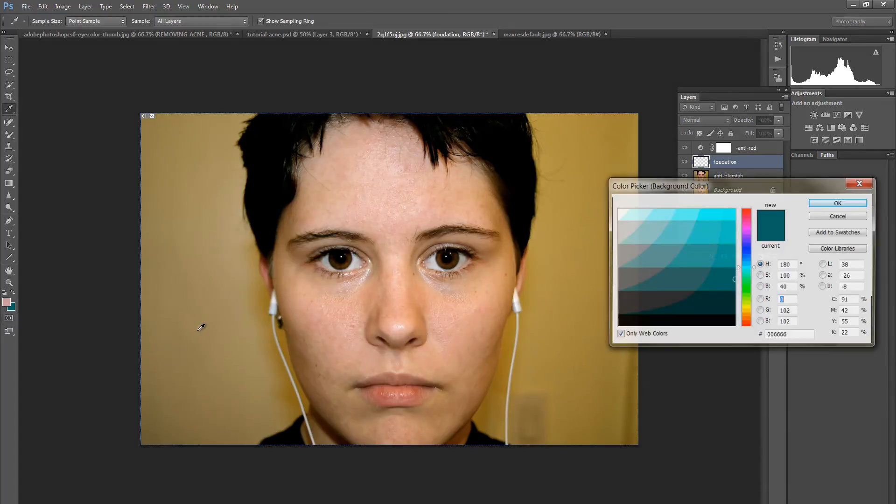
{"action": "left_click", "coordinate": [359, 302]}
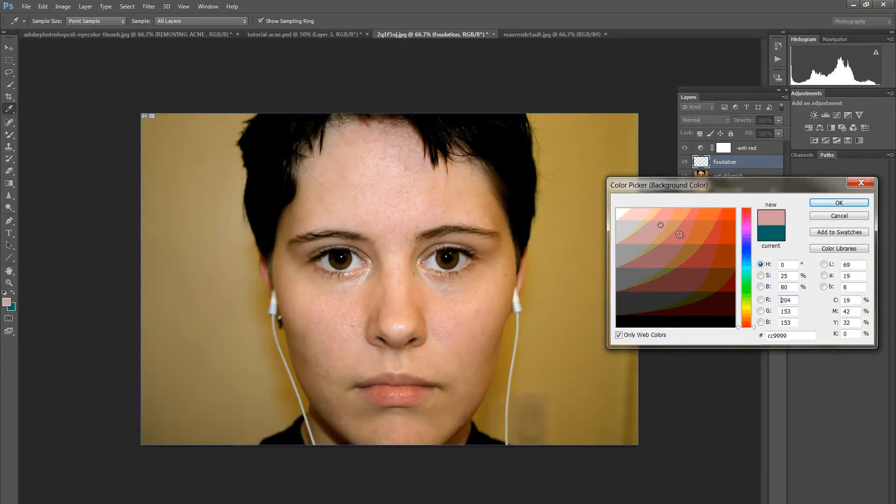
{"action": "left_click", "coordinate": [838, 202]}
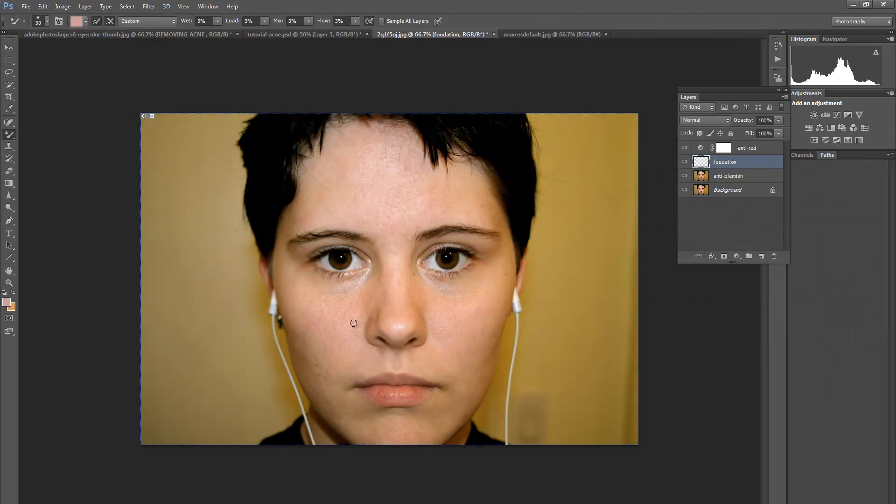
Smooth both cheeks on the foudation layer with a 90 px Mixer Brush, and compare with the layer hidden and shown.
{"action": "key", "text": "bracketright"}
{"action": "key", "text": "bracketright"}
{"action": "key", "text": "bracketright"}
{"action": "key", "text": "bracketright"}
{"action": "mouse_move", "coordinate": [349, 320]}
{"action": "left_mouse_down"}
{"action": "mouse_move", "coordinate": [349, 342]}
{"action": "mouse_move", "coordinate": [357, 306]}
{"action": "mouse_move", "coordinate": [320, 308]}
{"action": "mouse_move", "coordinate": [350, 299]}
{"action": "mouse_move", "coordinate": [329, 315]}
{"action": "mouse_move", "coordinate": [345, 312]}
{"action": "mouse_move", "coordinate": [336, 324]}
{"action": "mouse_move", "coordinate": [369, 291]}
{"action": "mouse_move", "coordinate": [347, 329]}
{"action": "mouse_move", "coordinate": [358, 283]}
{"action": "mouse_move", "coordinate": [351, 316]}
{"action": "mouse_move", "coordinate": [327, 303]}
{"action": "mouse_move", "coordinate": [343, 296]}
{"action": "mouse_move", "coordinate": [314, 313]}
{"action": "mouse_move", "coordinate": [322, 346]}
{"action": "mouse_move", "coordinate": [315, 319]}
{"action": "mouse_move", "coordinate": [311, 332]}
{"action": "mouse_move", "coordinate": [326, 335]}
{"action": "mouse_move", "coordinate": [317, 318]}
{"action": "mouse_move", "coordinate": [336, 359]}
{"action": "mouse_move", "coordinate": [306, 307]}
{"action": "mouse_move", "coordinate": [336, 349]}
{"action": "mouse_move", "coordinate": [353, 353]}
{"action": "mouse_move", "coordinate": [306, 305]}
{"action": "mouse_move", "coordinate": [332, 346]}
{"action": "mouse_move", "coordinate": [342, 325]}
{"action": "mouse_move", "coordinate": [321, 311]}
{"action": "mouse_move", "coordinate": [354, 348]}
{"action": "mouse_move", "coordinate": [385, 355]}
{"action": "mouse_move", "coordinate": [360, 353]}
{"action": "mouse_move", "coordinate": [344, 374]}
{"action": "mouse_move", "coordinate": [374, 364]}
{"action": "mouse_move", "coordinate": [344, 363]}
{"action": "mouse_move", "coordinate": [362, 366]}
{"action": "mouse_move", "coordinate": [331, 352]}
{"action": "mouse_move", "coordinate": [353, 314]}
{"action": "mouse_move", "coordinate": [337, 360]}
{"action": "left_mouse_up"}
{"action": "mouse_move", "coordinate": [430, 332]}
{"action": "left_mouse_down"}
{"action": "mouse_move", "coordinate": [430, 302]}
{"action": "mouse_move", "coordinate": [443, 349]}
{"action": "mouse_move", "coordinate": [443, 316]}
{"action": "mouse_move", "coordinate": [440, 356]}
{"action": "mouse_move", "coordinate": [437, 315]}
{"action": "mouse_move", "coordinate": [439, 344]}
{"action": "mouse_move", "coordinate": [477, 302]}
{"action": "mouse_move", "coordinate": [444, 297]}
{"action": "mouse_move", "coordinate": [491, 298]}
{"action": "mouse_move", "coordinate": [482, 295]}
{"action": "mouse_move", "coordinate": [469, 320]}
{"action": "mouse_move", "coordinate": [488, 311]}
{"action": "mouse_move", "coordinate": [456, 317]}
{"action": "mouse_move", "coordinate": [436, 284]}
{"action": "mouse_move", "coordinate": [451, 310]}
{"action": "mouse_move", "coordinate": [483, 296]}
{"action": "left_mouse_up"}
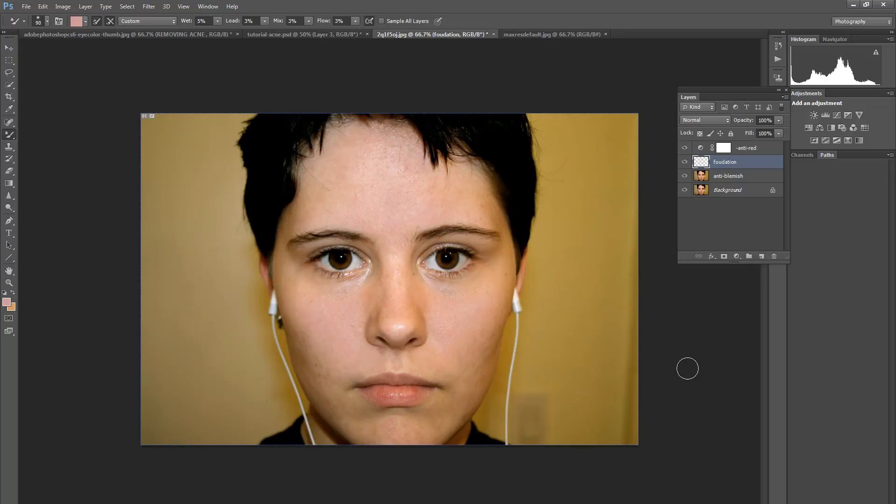
{"action": "left_click", "coordinate": [684, 162]}
{"action": "left_click", "coordinate": [685, 162]}
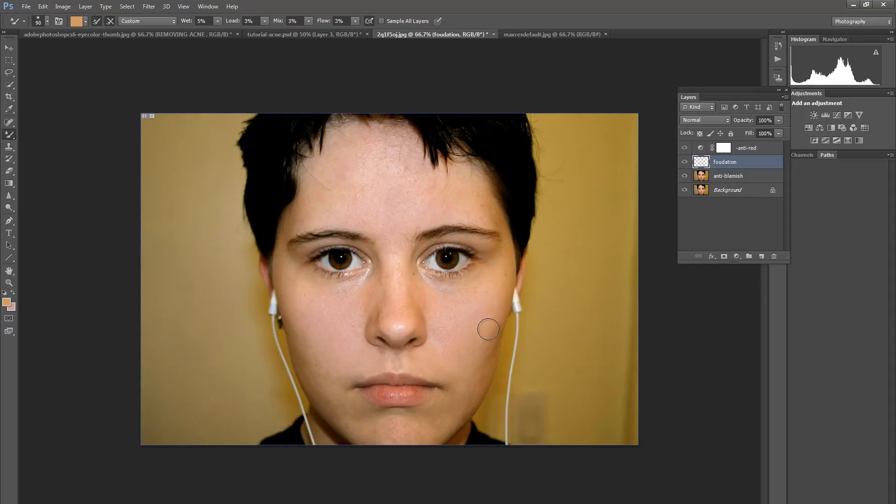
Swap the foreground and background colours, and set the foreground to brown 996633 for the Mixer Brush.
{"action": "left_click", "coordinate": [13, 293]}
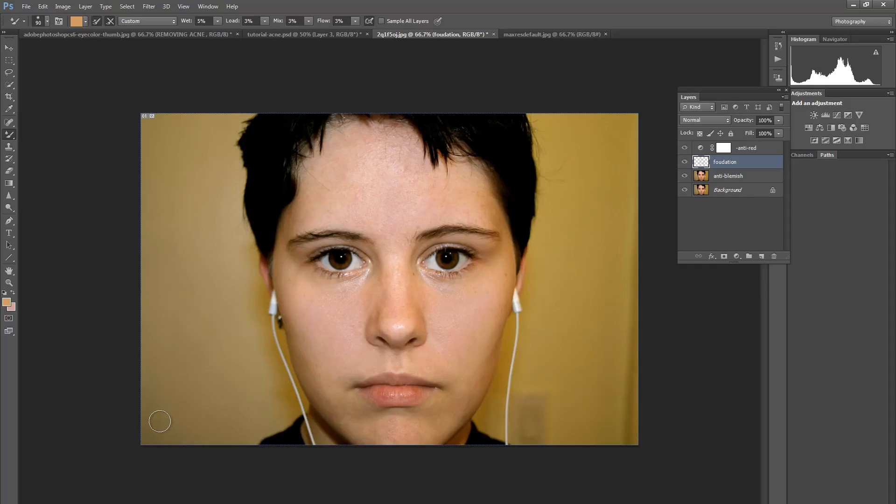
{"action": "left_click", "coordinate": [6, 302]}
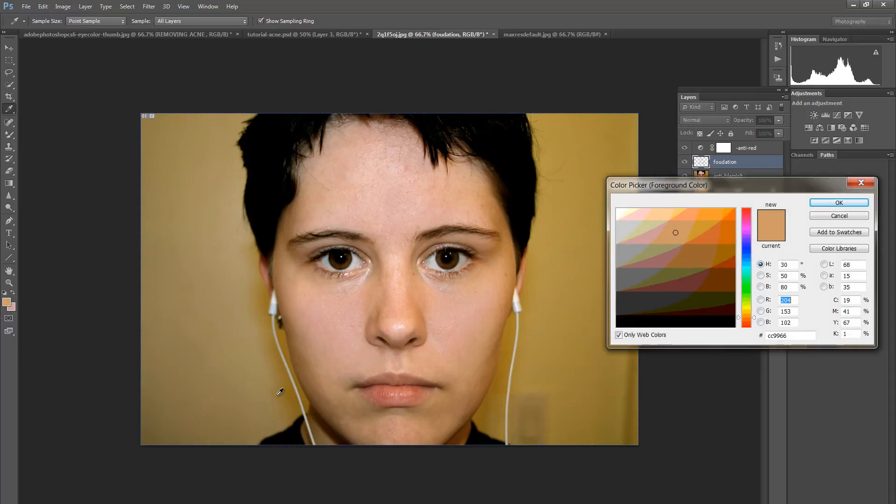
{"action": "left_click", "coordinate": [313, 384]}
{"action": "left_click", "coordinate": [728, 261]}
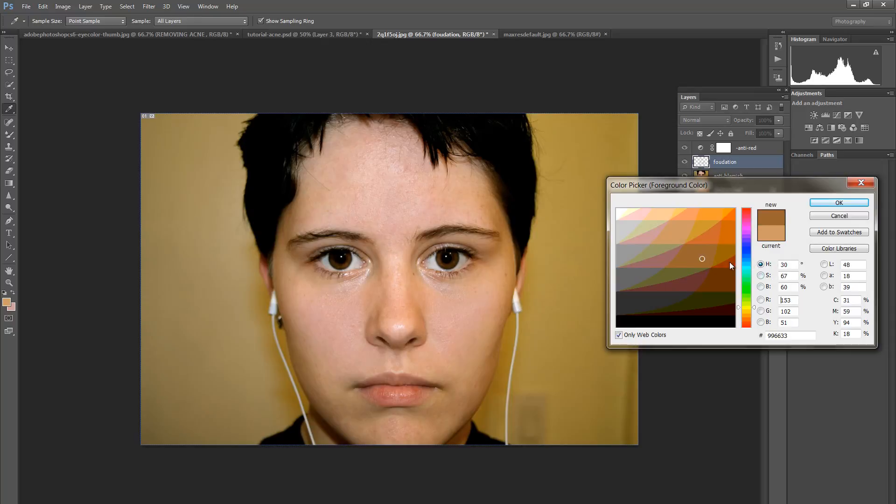
{"action": "left_click", "coordinate": [817, 203]}
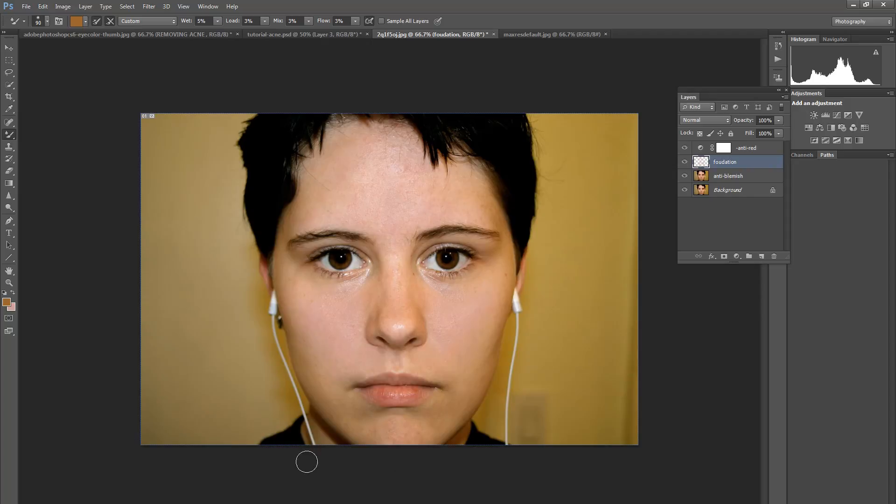
Sample a skin tone from the nose and set the foreground to a lighter peach shade.
{"action": "left_click", "coordinate": [7, 304]}
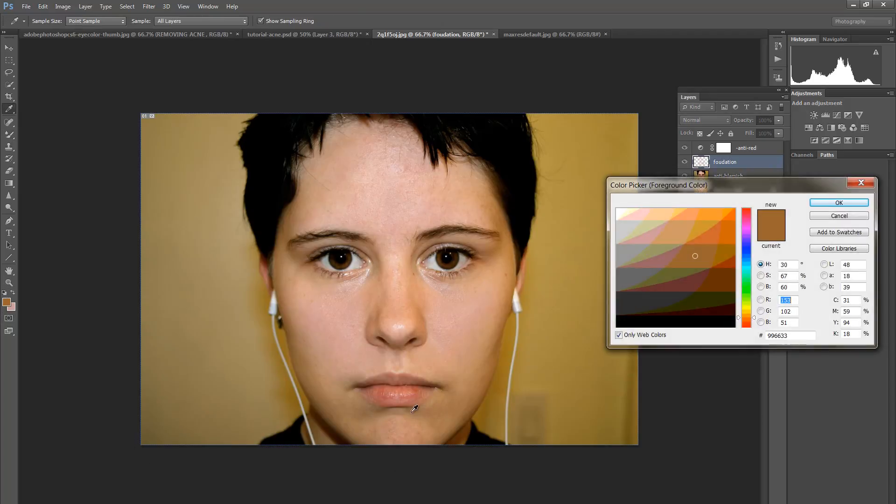
{"action": "left_click", "coordinate": [401, 296]}
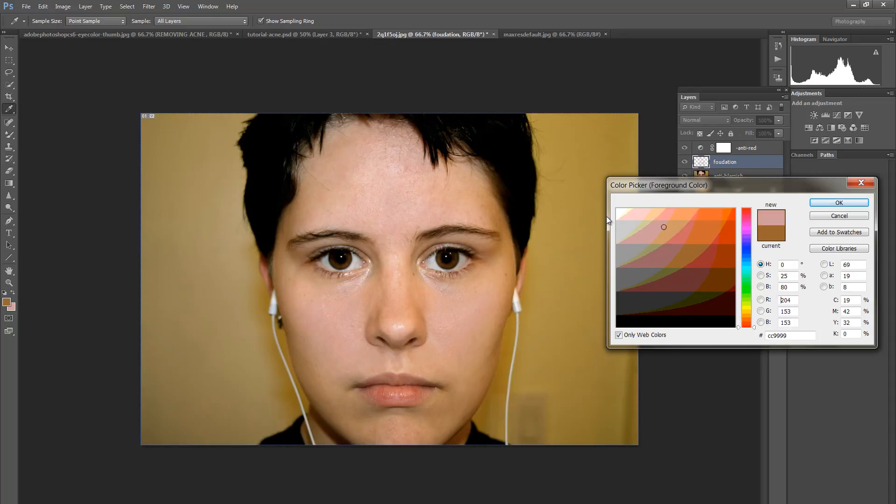
{"action": "left_click", "coordinate": [656, 208]}
{"action": "left_click", "coordinate": [852, 204]}
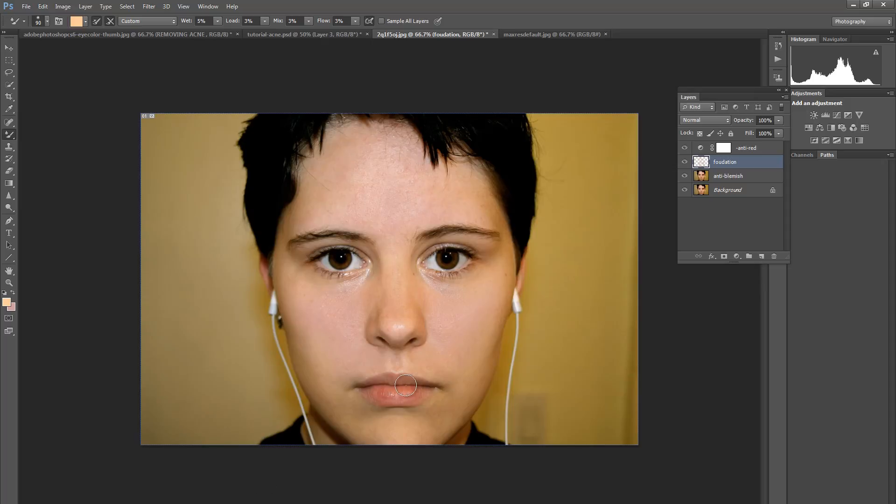
Set the foreground to dark brown and smooth the forehead on the foudation layer with a 175 px Mixer Brush.
{"action": "left_click", "coordinate": [7, 304]}
{"action": "left_click", "coordinate": [717, 277]}
{"action": "left_click", "coordinate": [827, 199]}
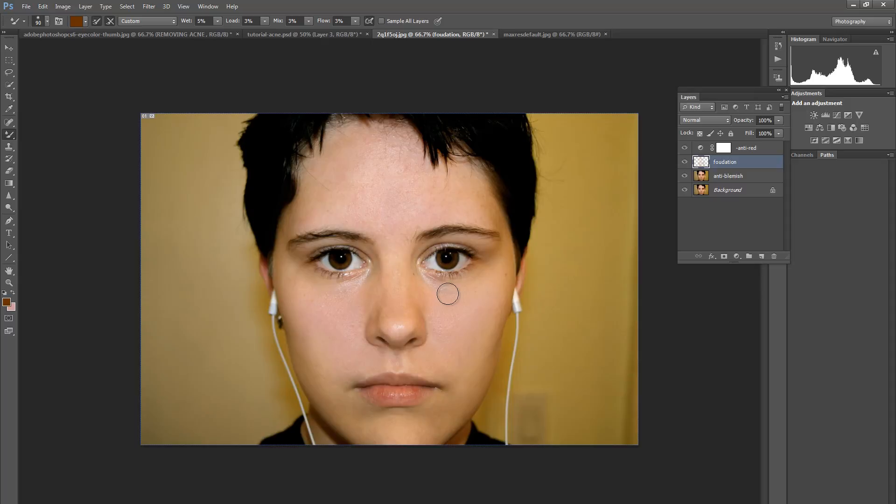
{"action": "key", "text": "bracketright"}
{"action": "key", "text": "bracketright"}
{"action": "key", "text": "bracketright"}
{"action": "key", "text": "bracketright"}
{"action": "mouse_move", "coordinate": [381, 161]}
{"action": "left_mouse_down"}
{"action": "mouse_move", "coordinate": [332, 170]}
{"action": "mouse_move", "coordinate": [338, 157]}
{"action": "mouse_move", "coordinate": [392, 150]}
{"action": "mouse_move", "coordinate": [383, 144]}
{"action": "mouse_move", "coordinate": [295, 163]}
{"action": "mouse_move", "coordinate": [334, 155]}
{"action": "mouse_move", "coordinate": [303, 234]}
{"action": "mouse_move", "coordinate": [349, 162]}
{"action": "mouse_move", "coordinate": [374, 157]}
{"action": "mouse_move", "coordinate": [346, 142]}
{"action": "left_mouse_up"}
{"action": "mouse_move", "coordinate": [450, 174]}
{"action": "left_mouse_down"}
{"action": "mouse_move", "coordinate": [469, 185]}
{"action": "mouse_move", "coordinate": [470, 211]}
{"action": "left_mouse_up"}
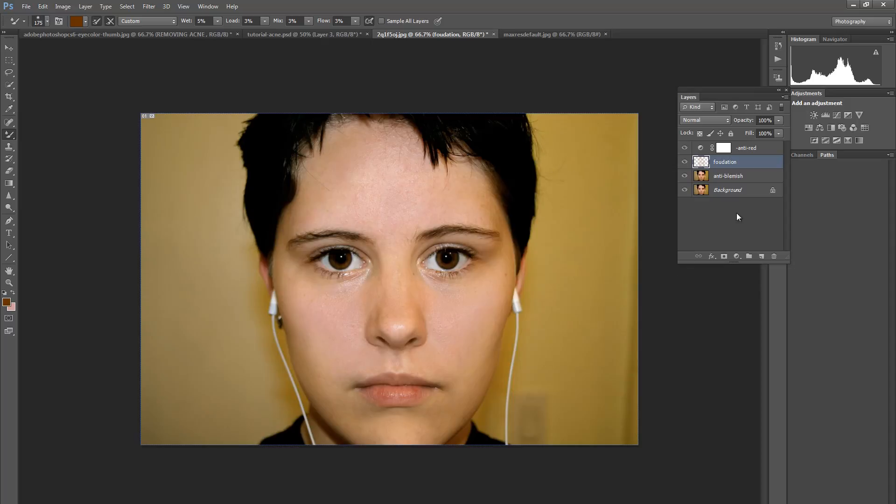
Lower the foudation layer's opacity to 78% and compare the portrait with the layer hidden and shown.
{"action": "left_click", "coordinate": [684, 162]}
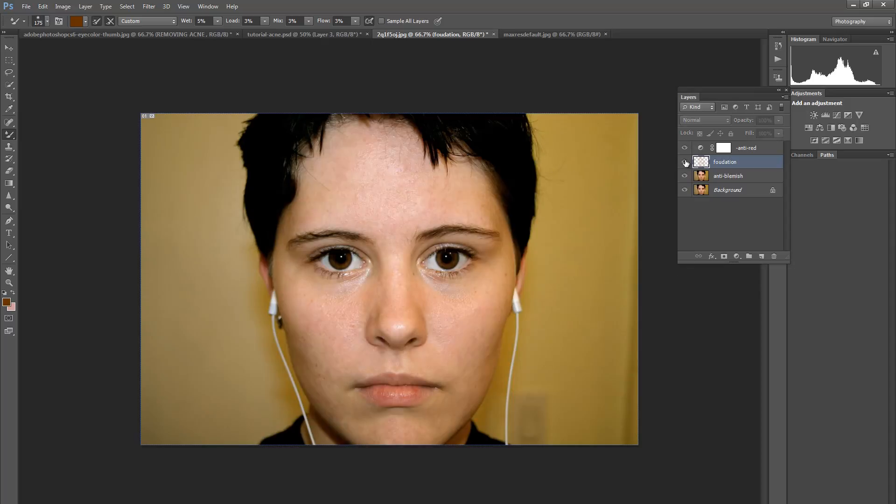
{"action": "left_click", "coordinate": [685, 162]}
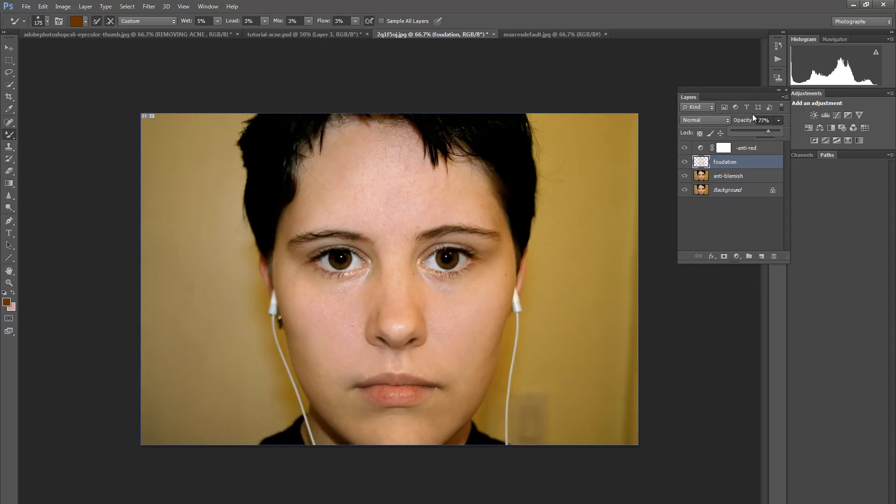
{"action": "left_click", "coordinate": [764, 121]}
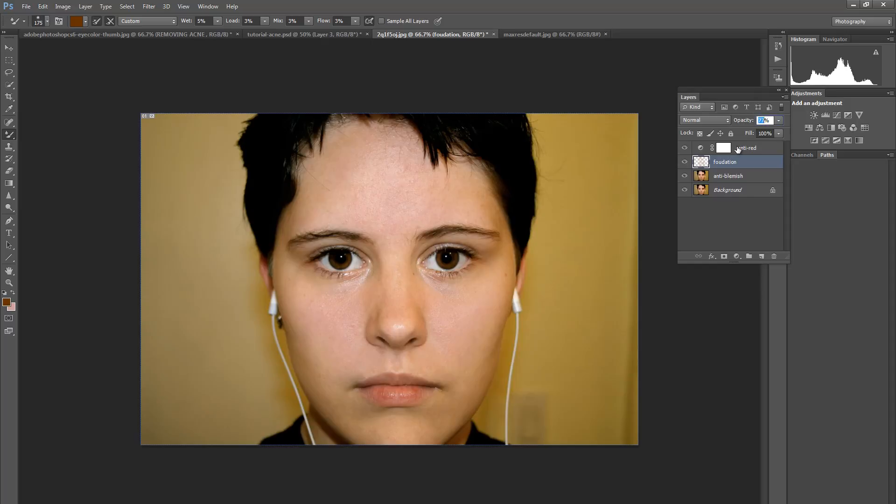
{"action": "type", "text": "78"}
{"action": "left_click", "coordinate": [684, 162]}
{"action": "left_click", "coordinate": [685, 162]}
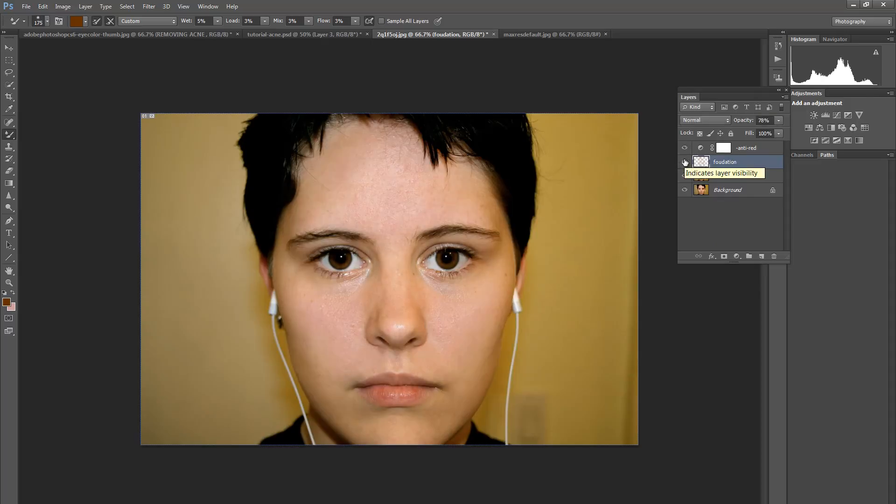
Change the foudation layer's blend mode to Lighten and compare the skin with the layer hidden and shown.
{"action": "left_click", "coordinate": [698, 120]}
{"action": "left_click", "coordinate": [689, 215]}
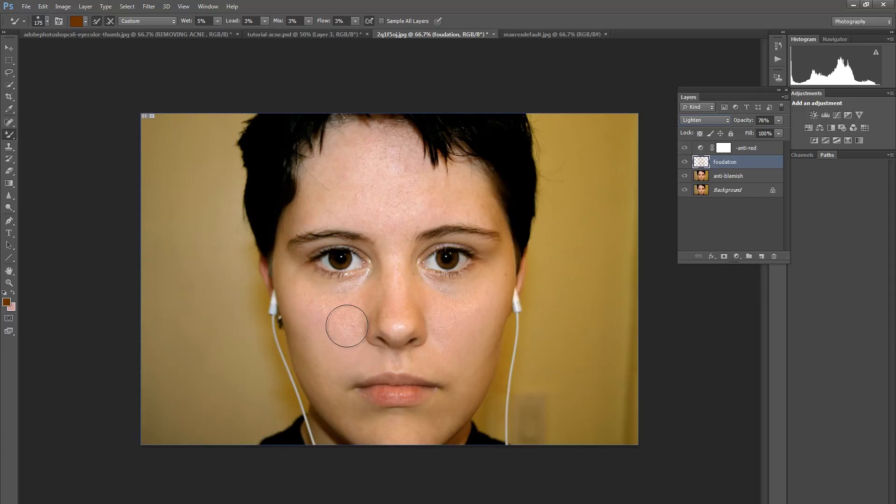
{"action": "left_click", "coordinate": [685, 162]}
{"action": "left_click", "coordinate": [684, 162]}
Set up the Eraser Tool with 15% opacity, 12% flow and a 150 px brush.
{"action": "left_click", "coordinate": [9, 171]}
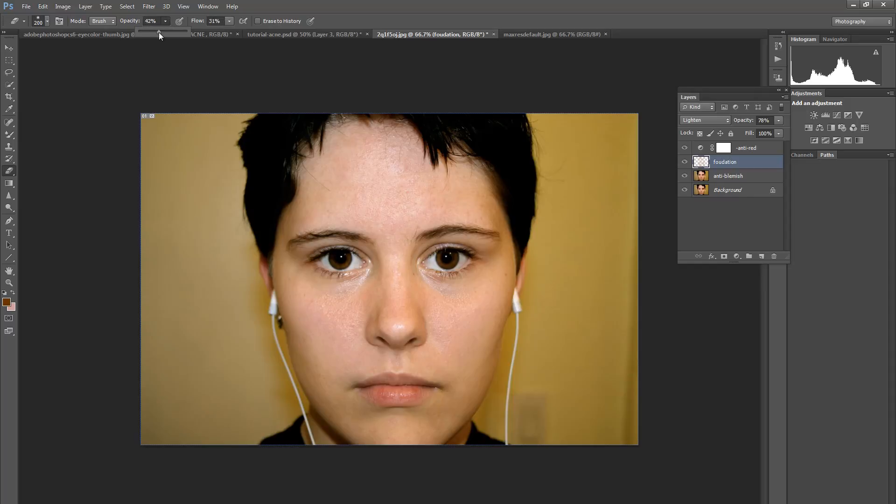
{"action": "left_click_drag", "start_coordinate": [149, 32], "coordinate": [145, 30]}
{"action": "left_click", "coordinate": [229, 21]}
{"action": "left_click_drag", "start_coordinate": [220, 32], "coordinate": [220, 32]}
{"action": "key", "text": "bracketleft"}
{"action": "key", "text": "bracketleft"}
{"action": "key", "text": "bracketleft"}
{"action": "key", "text": "bracketleft"}
{"action": "key", "text": "bracketright"}
{"action": "key", "text": "bracketright"}
{"action": "key", "text": "bracketright"}
{"action": "key", "text": "bracketright"}
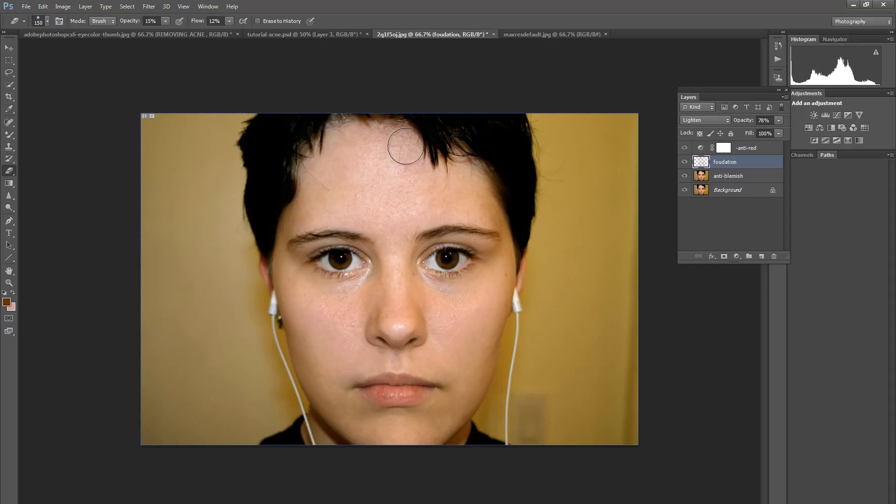
Lightly erase the foudation layer around the mouth and over both cheeks, comparing it hidden and shown.
{"action": "mouse_move", "coordinate": [410, 368]}
{"action": "left_mouse_down"}
{"action": "mouse_move", "coordinate": [419, 364]}
{"action": "mouse_move", "coordinate": [394, 364]}
{"action": "mouse_move", "coordinate": [423, 368]}
{"action": "left_mouse_up"}
{"action": "left_click", "coordinate": [685, 163]}
{"action": "left_click", "coordinate": [685, 164]}
{"action": "mouse_move", "coordinate": [360, 351]}
{"action": "left_mouse_down"}
{"action": "mouse_move", "coordinate": [336, 350]}
{"action": "mouse_move", "coordinate": [306, 326]}
{"action": "mouse_move", "coordinate": [326, 358]}
{"action": "mouse_move", "coordinate": [300, 302]}
{"action": "mouse_move", "coordinate": [324, 362]}
{"action": "mouse_move", "coordinate": [315, 314]}
{"action": "mouse_move", "coordinate": [343, 366]}
{"action": "mouse_move", "coordinate": [284, 307]}
{"action": "mouse_move", "coordinate": [343, 363]}
{"action": "left_mouse_up"}
{"action": "mouse_move", "coordinate": [490, 307]}
{"action": "left_mouse_down"}
{"action": "mouse_move", "coordinate": [466, 356]}
{"action": "mouse_move", "coordinate": [481, 309]}
{"action": "mouse_move", "coordinate": [402, 368]}
{"action": "mouse_move", "coordinate": [432, 309]}
{"action": "mouse_move", "coordinate": [462, 308]}
{"action": "mouse_move", "coordinate": [419, 373]}
{"action": "left_mouse_up"}
{"action": "left_click", "coordinate": [685, 162]}
{"action": "left_click", "coordinate": [685, 161]}
Check the -anti-red layer's effect on the skin by repeatedly hiding and showing it.
{"action": "left_click", "coordinate": [685, 149]}
{"action": "left_click", "coordinate": [685, 148]}
{"action": "left_click", "coordinate": [685, 148]}
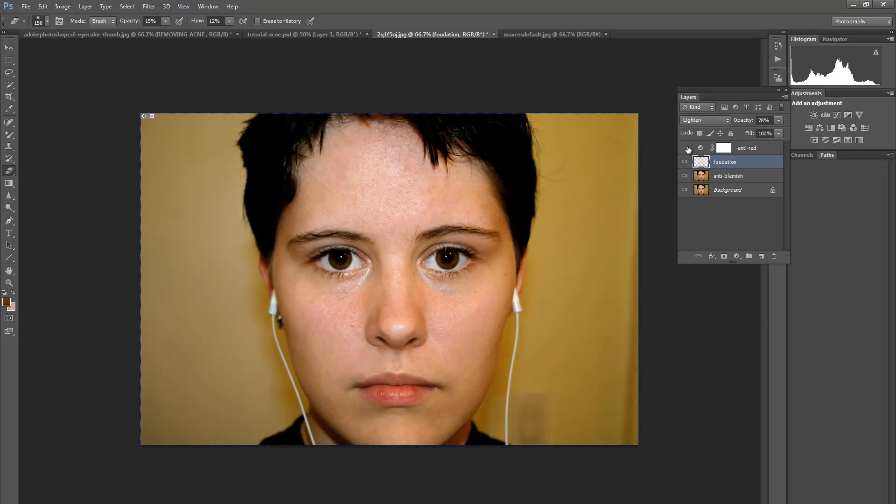
{"action": "left_click", "coordinate": [685, 147]}
{"action": "left_click", "coordinate": [684, 148]}
{"action": "left_click", "coordinate": [685, 148]}
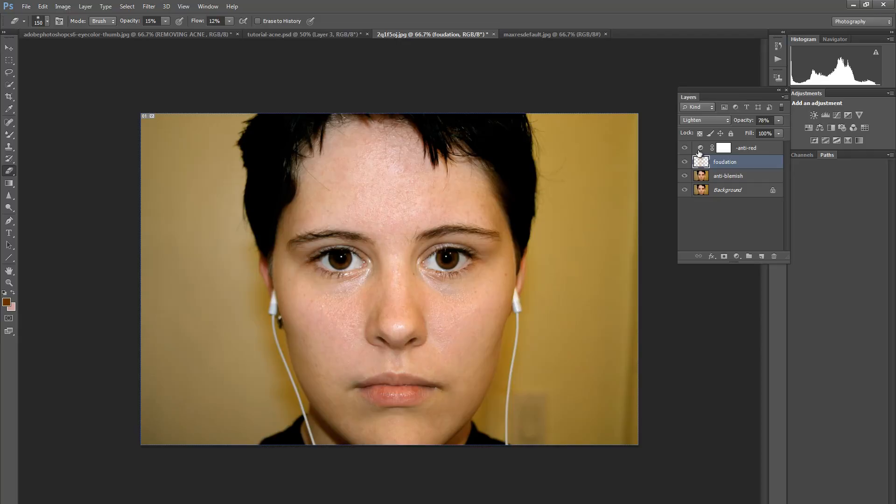
Reduce the -anti-red adjustment layer's opacity to 31%.
{"action": "left_click", "coordinate": [757, 148]}
{"action": "left_click", "coordinate": [780, 120]}
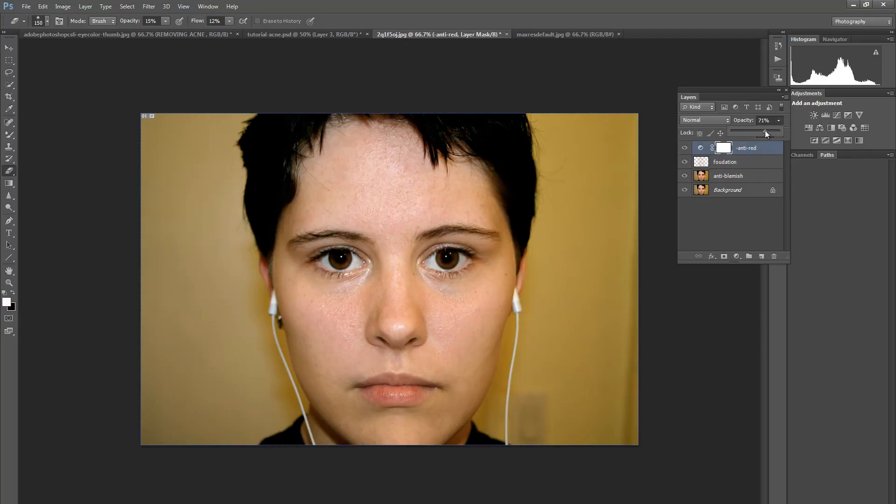
{"action": "left_click_drag", "start_coordinate": [755, 129], "coordinate": [751, 129]}
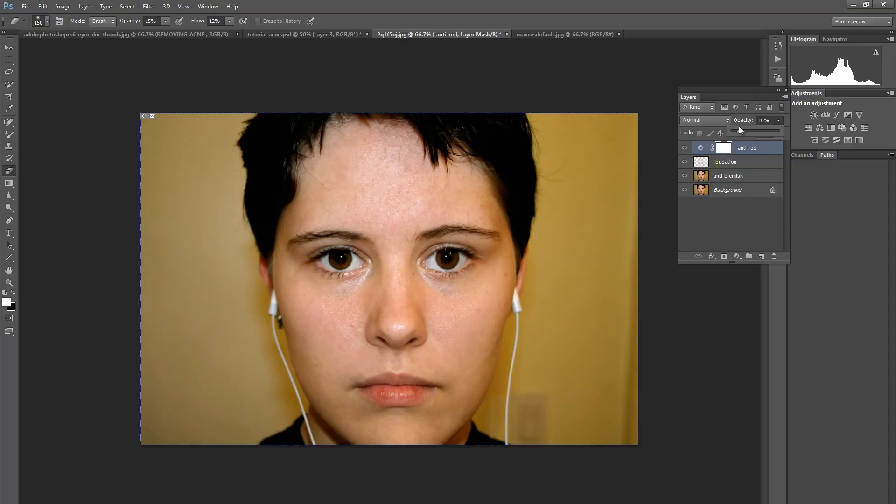
{"action": "left_click_drag", "start_coordinate": [746, 124], "coordinate": [746, 125]}
{"action": "left_click", "coordinate": [688, 148]}
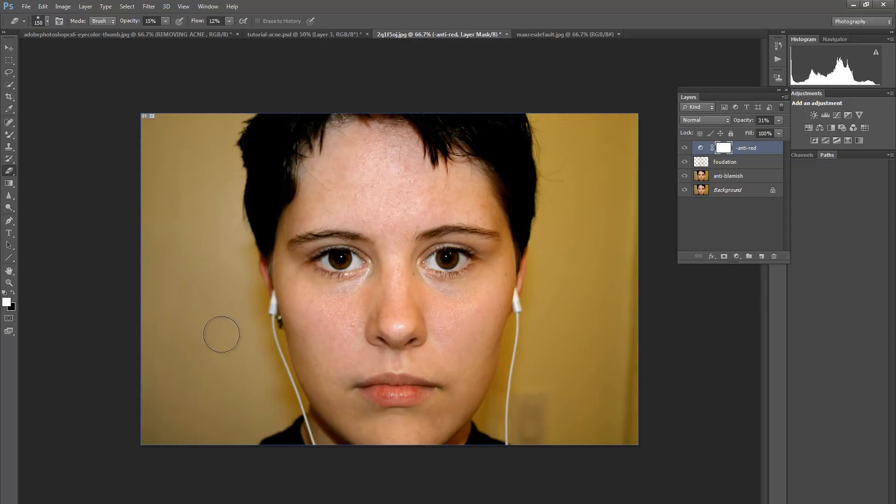
Heal the remaining spots on the cheeks and forehead of the anti-blemish layer with the Spot Healing Brush.
{"action": "left_click", "coordinate": [740, 180]}
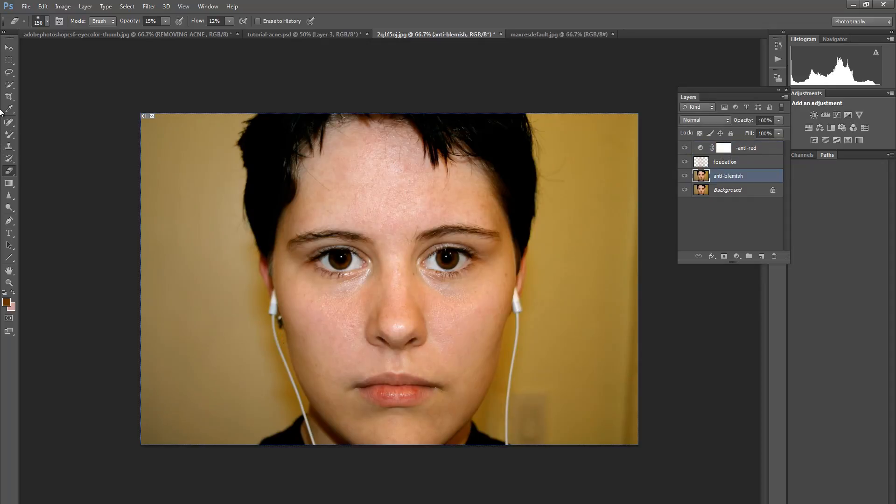
{"action": "left_click", "coordinate": [9, 123]}
{"action": "left_click", "coordinate": [351, 327]}
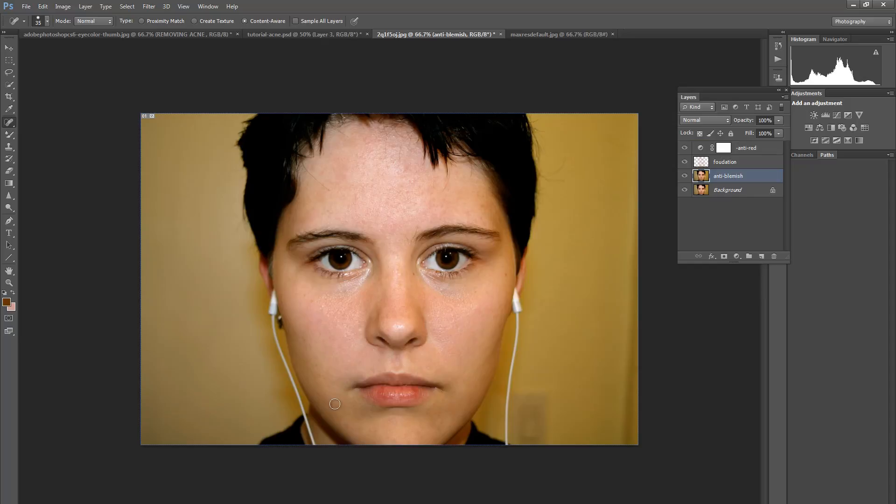
{"action": "left_click", "coordinate": [490, 349]}
{"action": "left_click", "coordinate": [480, 326]}
{"action": "left_click", "coordinate": [356, 193]}
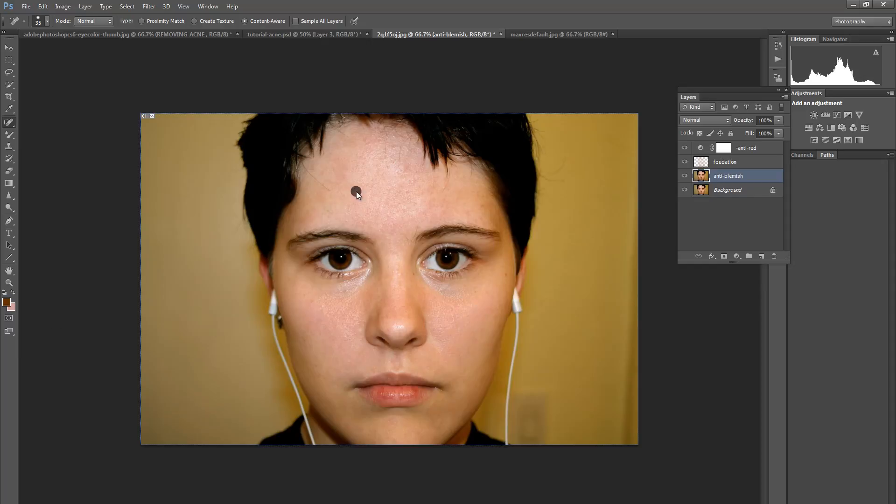
{"action": "left_click", "coordinate": [406, 194]}
Open Smart Sharpen for the anti-blemish layer and examine its preview at 33% and 100%, keeping the portrait uncovered.
{"action": "left_click", "coordinate": [149, 6]}
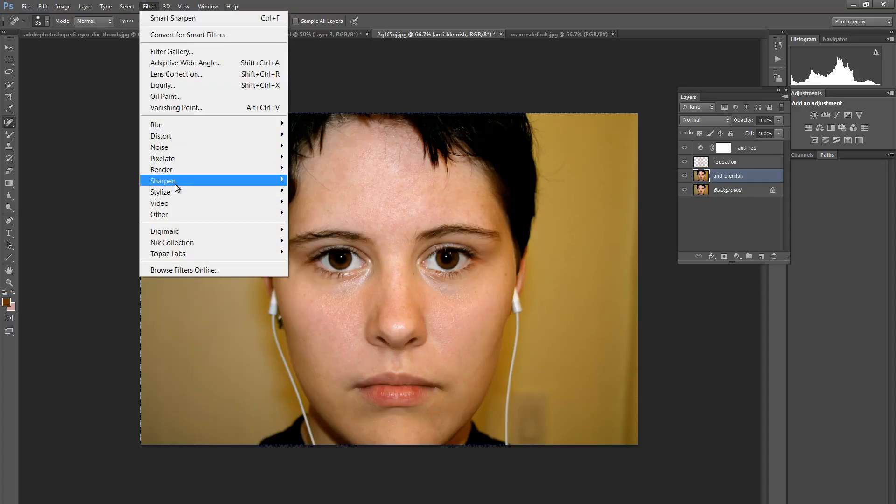
{"action": "mouse_move", "coordinate": [174, 184]}
{"action": "left_click", "coordinate": [315, 214]}
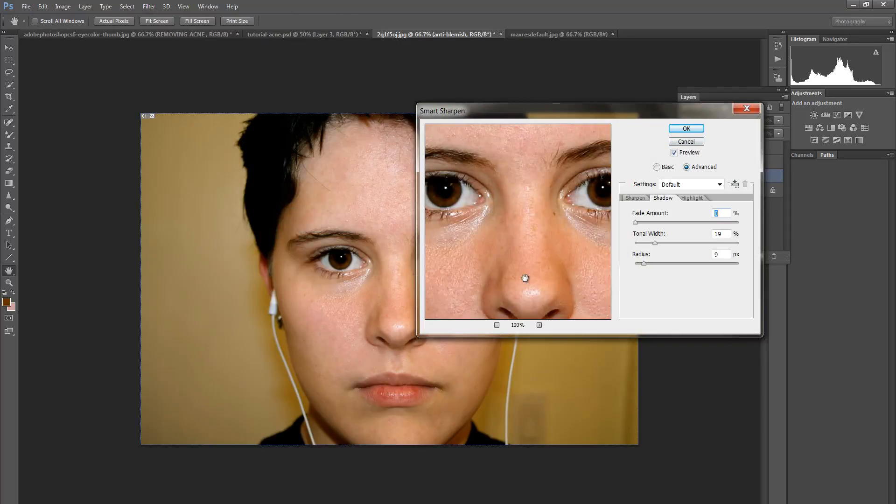
{"action": "left_click", "coordinate": [497, 325]}
{"action": "left_click", "coordinate": [496, 324]}
{"action": "left_click", "coordinate": [496, 325]}
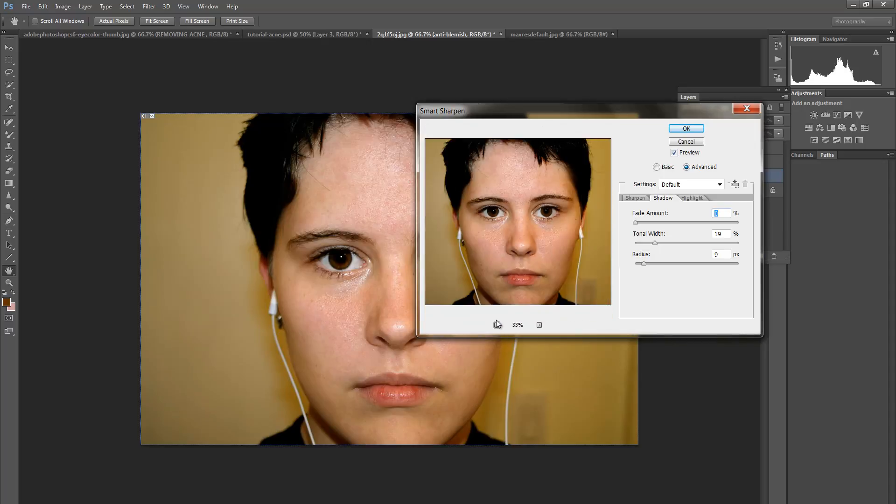
{"action": "left_click_drag", "start_coordinate": [523, 112], "coordinate": [683, 101]}
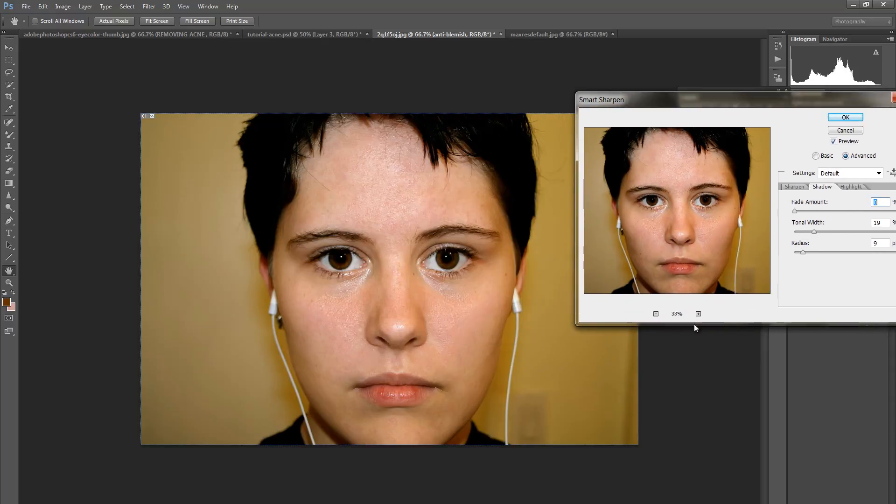
{"action": "left_click", "coordinate": [698, 313]}
{"action": "left_click", "coordinate": [698, 313]}
{"action": "left_click", "coordinate": [698, 313]}
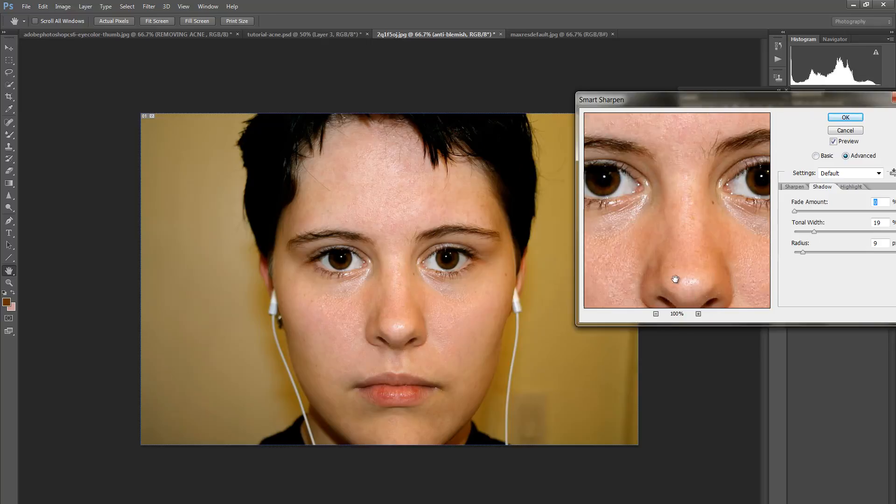
Fine-tune the Smart Sharpen amount at a low value, compare with the preview off, and apply it to the anti-blemish layer.
{"action": "left_click", "coordinate": [794, 186]}
{"action": "left_click_drag", "start_coordinate": [807, 211], "coordinate": [813, 212]}
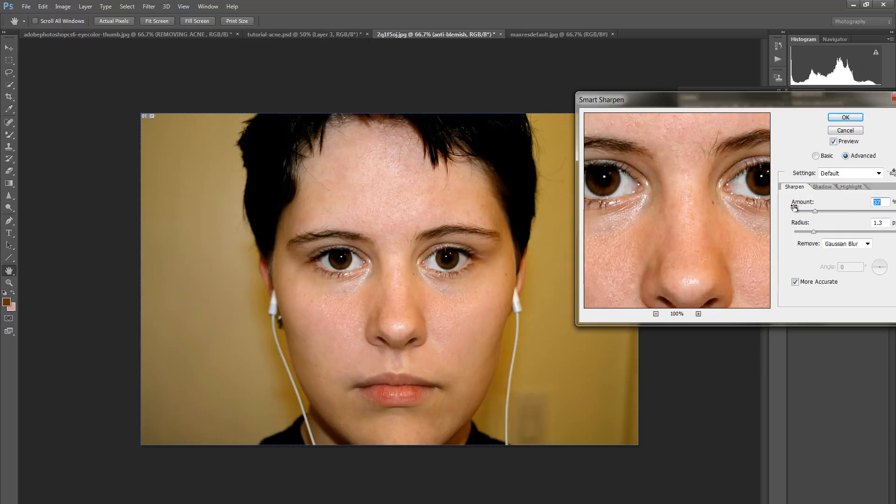
{"action": "left_click", "coordinate": [835, 142]}
{"action": "left_click_drag", "start_coordinate": [824, 212], "coordinate": [816, 211]}
{"action": "left_click_drag", "start_coordinate": [726, 96], "coordinate": [617, 98]}
{"action": "left_click", "coordinate": [727, 120]}
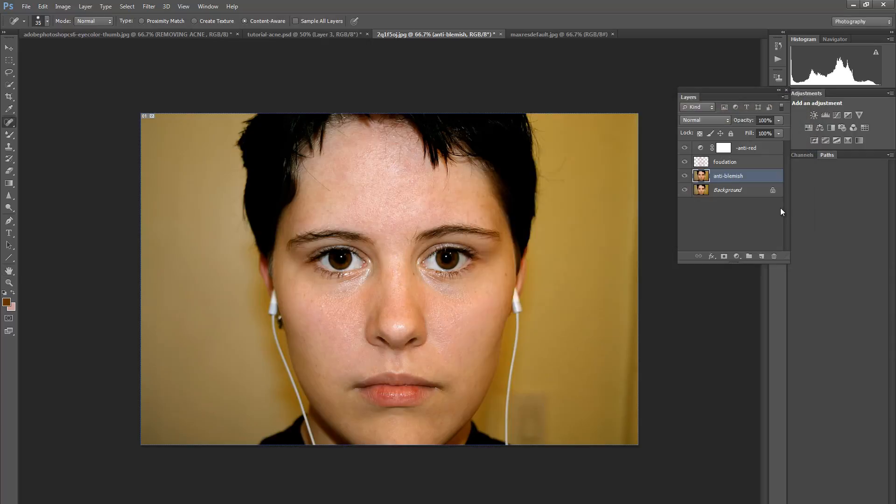
Compare the skin with the anti-blemish layer repeatedly hidden and shown, leaving that layer hidden.
{"action": "left_click", "coordinate": [684, 180]}
{"action": "left_click", "coordinate": [684, 180]}
{"action": "left_click", "coordinate": [685, 176]}
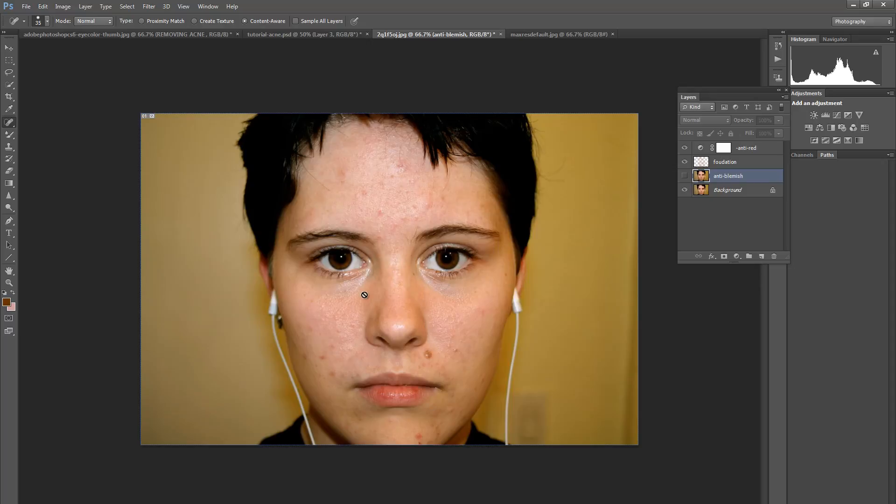
{"action": "left_click", "coordinate": [684, 176]}
{"action": "left_click", "coordinate": [684, 176]}
{"action": "left_click", "coordinate": [684, 175]}
{"action": "left_click", "coordinate": [684, 177]}
Add a Selective Color adjustment layer named whitey above the anti-blemish layer.
{"action": "left_click", "coordinate": [87, 6]}
{"action": "mouse_move", "coordinate": [138, 107]}
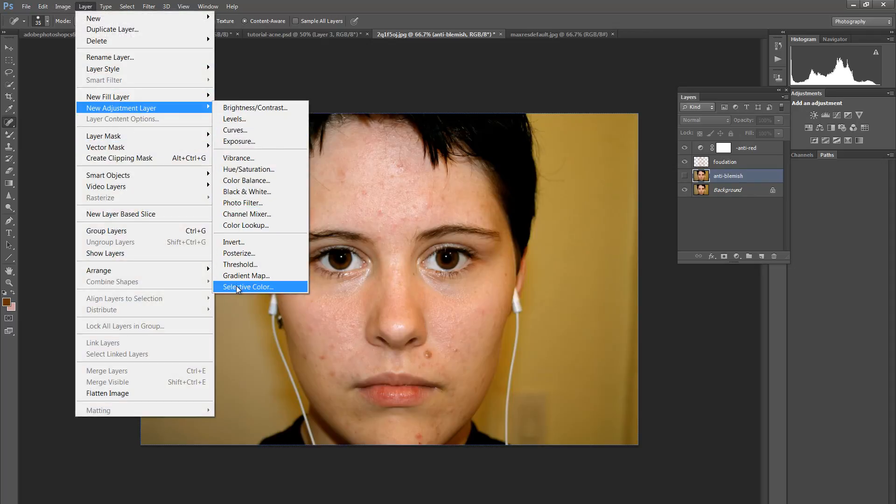
{"action": "left_click", "coordinate": [248, 286]}
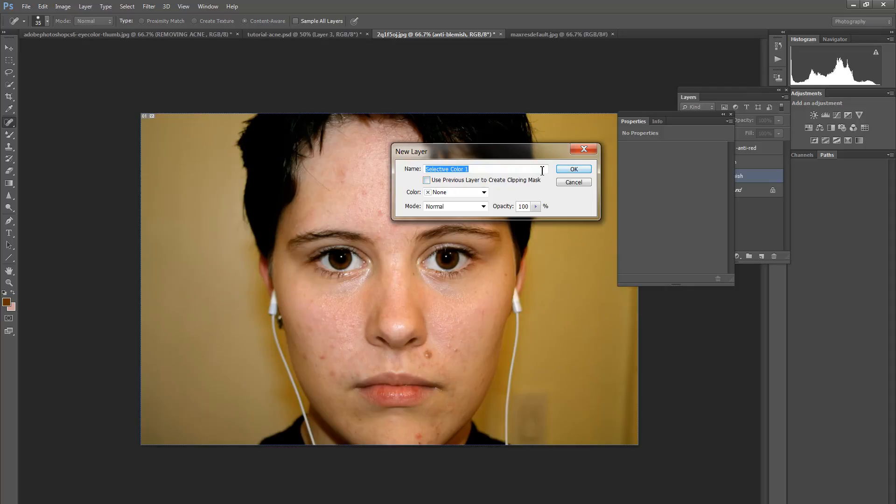
{"action": "type", "text": "whitey"}
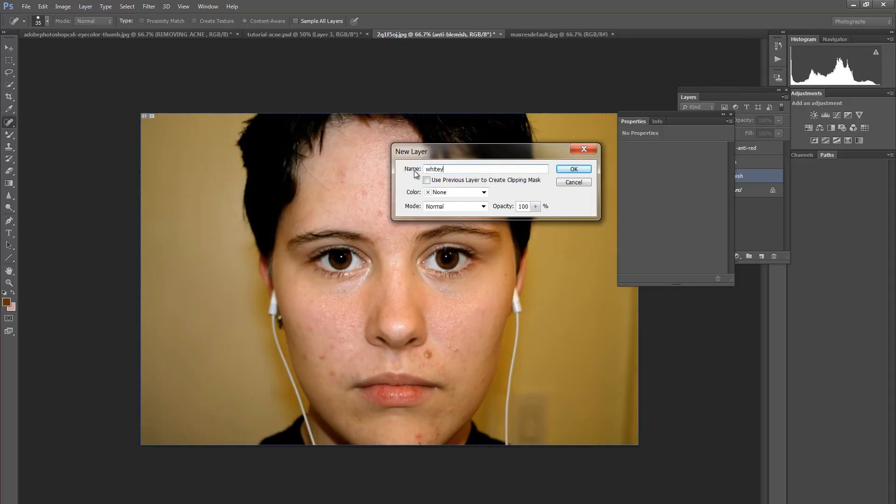
{"action": "left_click", "coordinate": [573, 169]}
Adjust the Whites in the whitey layer to -35% yellow and -46% black.
{"action": "left_click", "coordinate": [686, 163]}
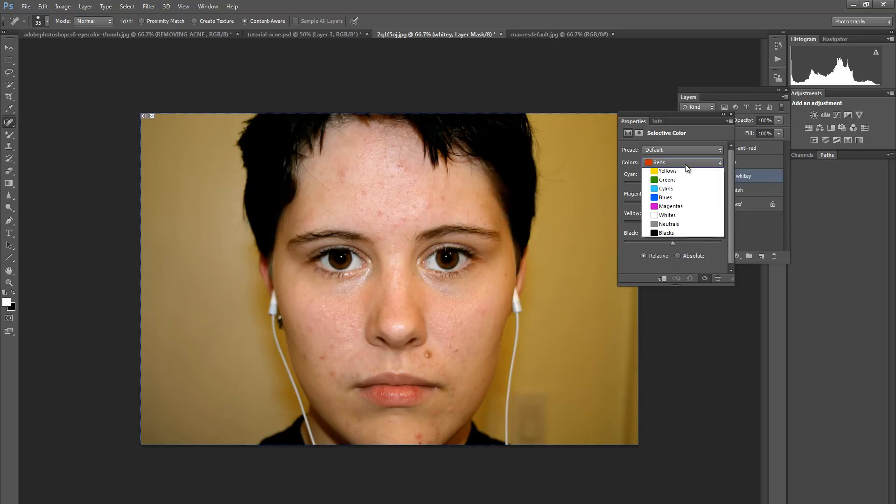
{"action": "left_click", "coordinate": [669, 228]}
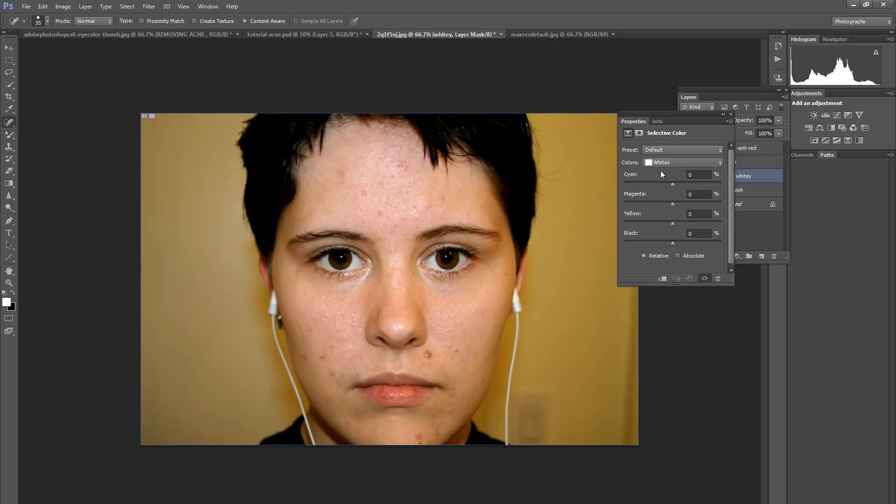
{"action": "left_click_drag", "start_coordinate": [672, 223], "coordinate": [651, 243]}
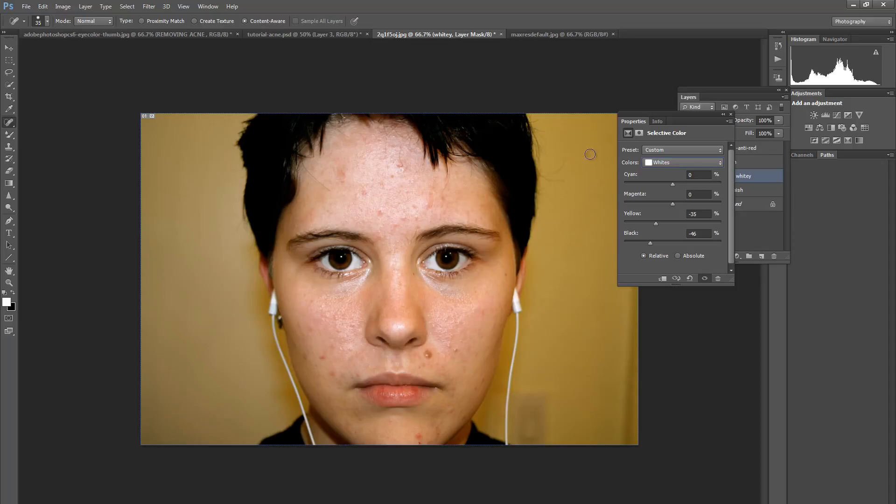
{"action": "left_click", "coordinate": [730, 114]}
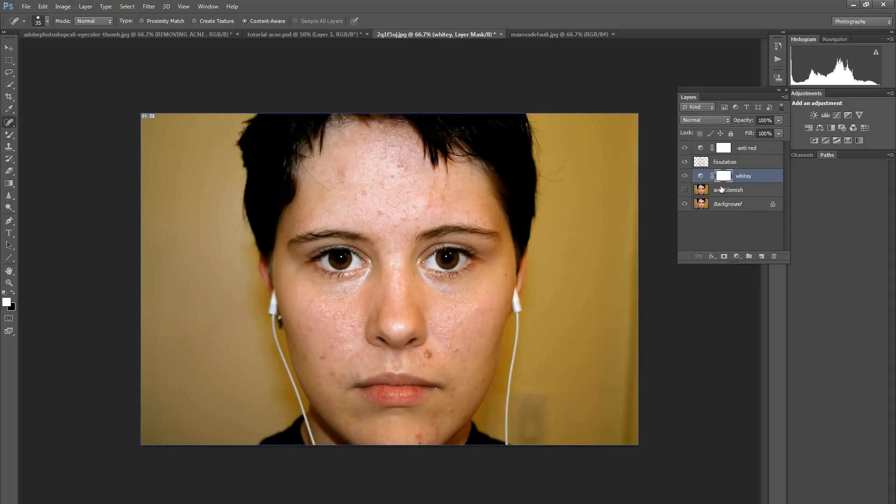
Show the anti-blemish layer and compare the portrait with the whitey adjustment off and on.
{"action": "left_click", "coordinate": [684, 190]}
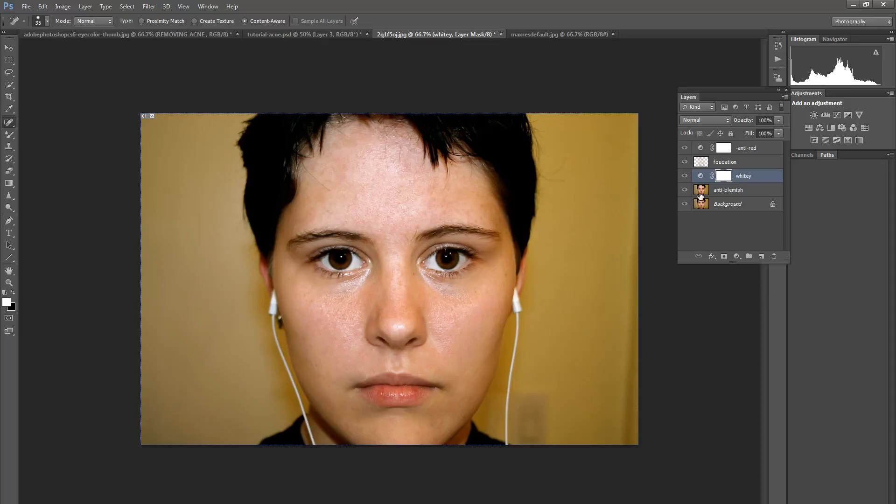
{"action": "left_click", "coordinate": [684, 176]}
{"action": "left_click", "coordinate": [685, 177]}
Erase on the whitey layer mask over the forehead with a 30% opacity Eraser, comparing the layer hidden and shown.
{"action": "left_click", "coordinate": [8, 170]}
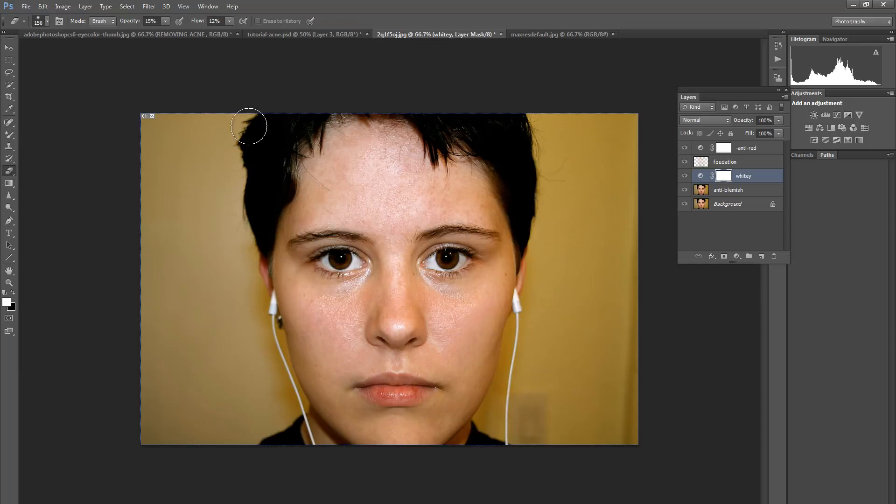
{"action": "left_click", "coordinate": [165, 21]}
{"action": "left_click_drag", "start_coordinate": [171, 32], "coordinate": [173, 32]}
{"action": "mouse_move", "coordinate": [414, 210]}
{"action": "left_mouse_down"}
{"action": "mouse_move", "coordinate": [407, 220]}
{"action": "mouse_move", "coordinate": [362, 207]}
{"action": "mouse_move", "coordinate": [378, 184]}
{"action": "mouse_move", "coordinate": [364, 157]}
{"action": "mouse_move", "coordinate": [381, 151]}
{"action": "left_mouse_up"}
{"action": "left_click", "coordinate": [685, 177]}
{"action": "left_click", "coordinate": [684, 177]}
{"action": "left_click", "coordinate": [685, 177]}
{"action": "left_click", "coordinate": [684, 177]}
Reduce the whitey layer's fill to 75% and compare the layer hidden and shown.
{"action": "left_click", "coordinate": [778, 134]}
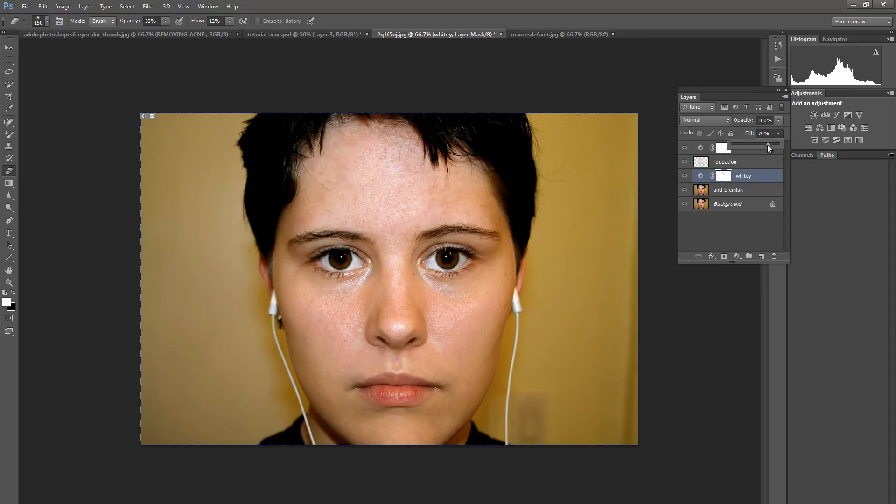
{"action": "left_click_drag", "start_coordinate": [766, 144], "coordinate": [767, 144]}
{"action": "left_click", "coordinate": [685, 177]}
{"action": "left_click", "coordinate": [685, 177]}
{"action": "left_click", "coordinate": [684, 176]}
{"action": "left_click", "coordinate": [684, 176]}
Raise the Eraser opacity to 65% and erase more of the whitey mask over the forehead, checking the effect.
{"action": "left_click", "coordinate": [758, 178]}
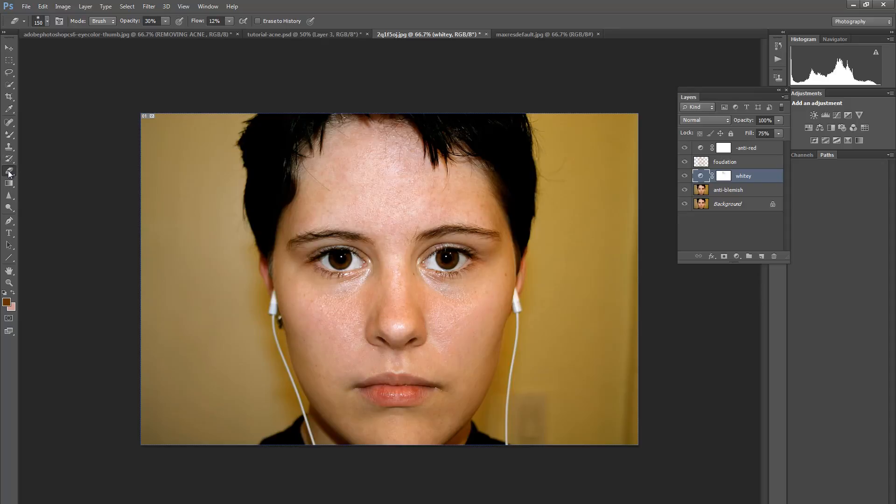
{"action": "left_click", "coordinate": [160, 23]}
{"action": "left_click", "coordinate": [165, 21]}
{"action": "left_click_drag", "start_coordinate": [179, 33], "coordinate": [182, 33]}
{"action": "left_click", "coordinate": [741, 182]}
{"action": "left_click", "coordinate": [724, 175]}
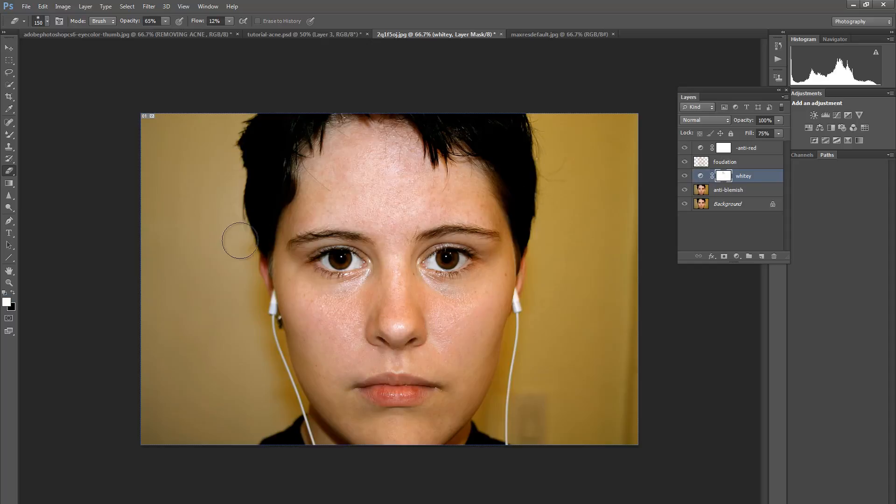
{"action": "mouse_move", "coordinate": [354, 175]}
{"action": "left_mouse_down"}
{"action": "mouse_move", "coordinate": [383, 176]}
{"action": "mouse_move", "coordinate": [338, 185]}
{"action": "mouse_move", "coordinate": [375, 145]}
{"action": "mouse_move", "coordinate": [368, 145]}
{"action": "mouse_move", "coordinate": [355, 220]}
{"action": "mouse_move", "coordinate": [381, 181]}
{"action": "mouse_move", "coordinate": [364, 173]}
{"action": "mouse_move", "coordinate": [375, 149]}
{"action": "left_mouse_up"}
{"action": "left_click", "coordinate": [684, 176]}
{"action": "left_click", "coordinate": [685, 176]}
Stamp all visible layers into a new merged layer directly above the anti-blemish layer.
{"action": "left_click", "coordinate": [730, 191]}
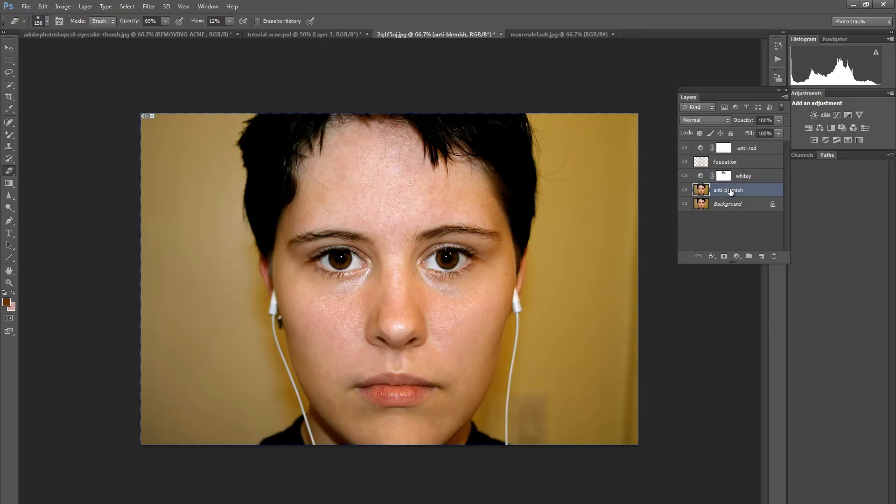
{"action": "left_click", "coordinate": [721, 180]}
{"action": "left_click", "coordinate": [719, 192]}
{"action": "key", "text": "ctrl+shift+alt+e"}
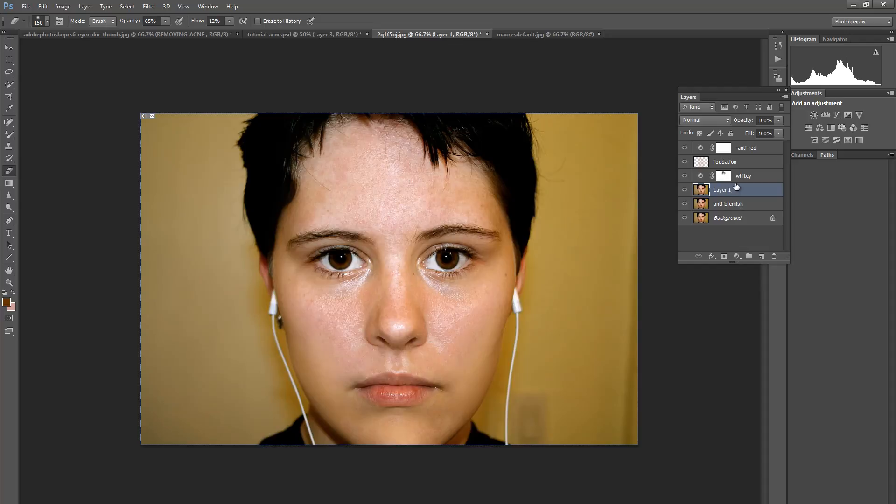
Move the merged layer to the top of the layer stack and rename it new-women.
{"action": "left_click_drag", "start_coordinate": [733, 191], "coordinate": [727, 149]}
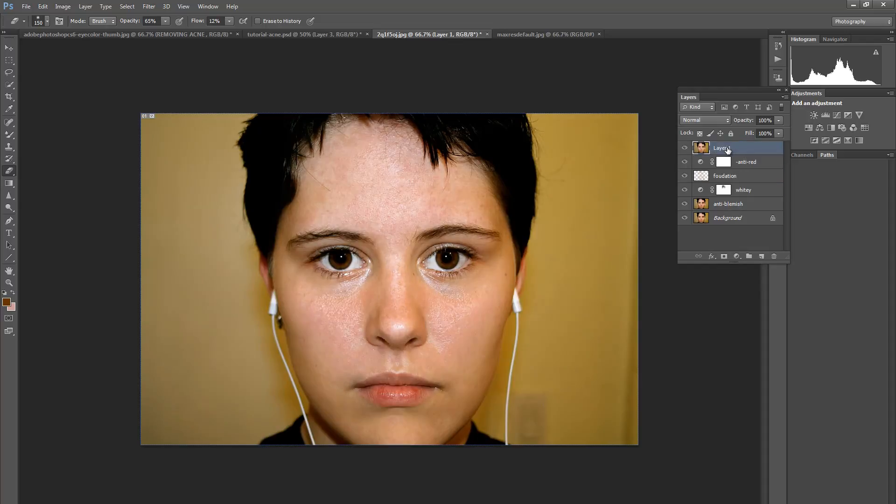
{"action": "type", "text": "n"}
{"action": "type", "text": "ew-women"}
Delete the four layers from -anti-red down to anti-blemish, keeping only new-women and Background.
{"action": "left_click", "coordinate": [740, 169]}
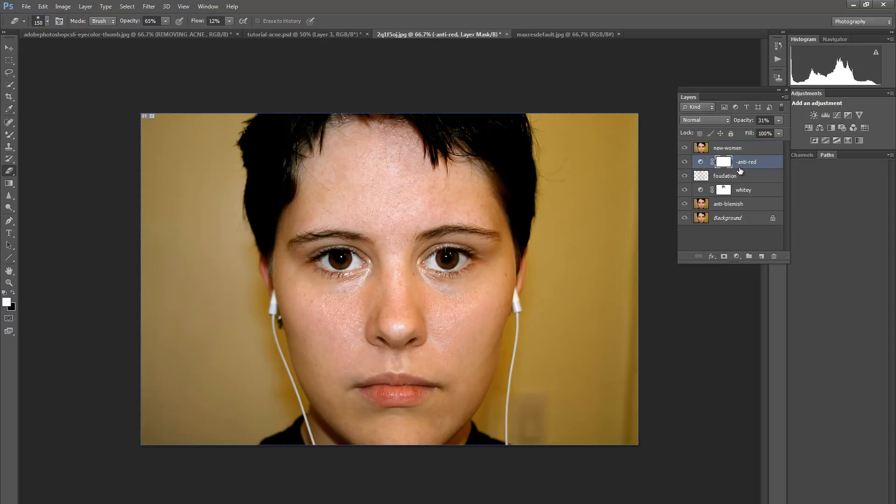
{"action": "left_click", "coordinate": [722, 204], "text": "shift"}
{"action": "key", "text": "Delete"}
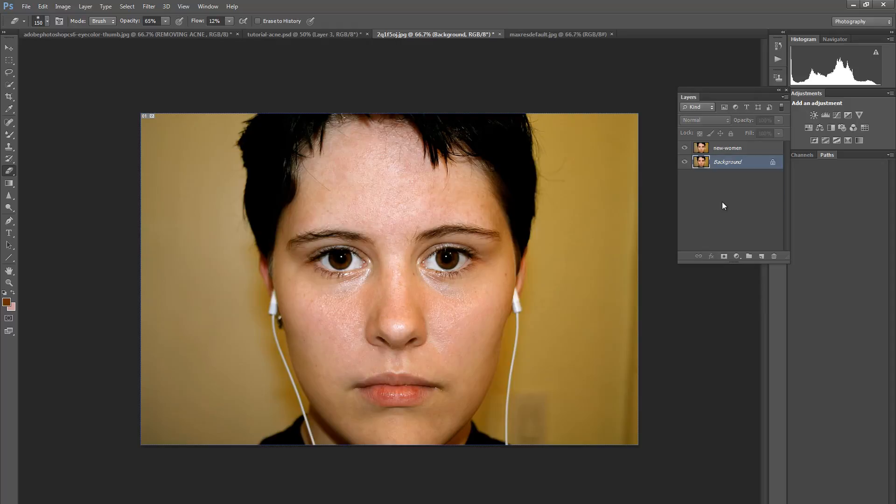
Compare the retouched portrait with the original by hiding and showing the new-women layer.
{"action": "left_click", "coordinate": [684, 148]}
{"action": "left_click", "coordinate": [685, 148]}
{"action": "left_click", "coordinate": [685, 149]}
{"action": "left_click", "coordinate": [685, 148]}
Apply a slight Curves adjustment to the Background layer.
{"action": "left_click", "coordinate": [63, 6]}
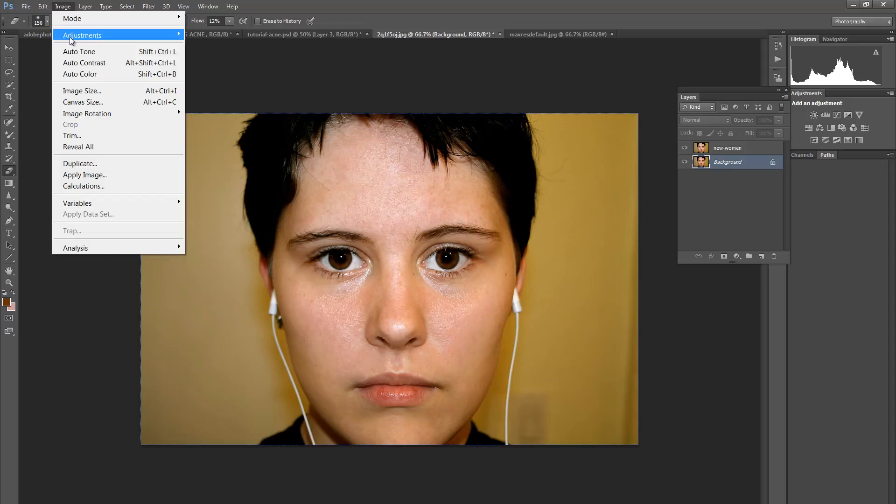
{"action": "mouse_move", "coordinate": [75, 41]}
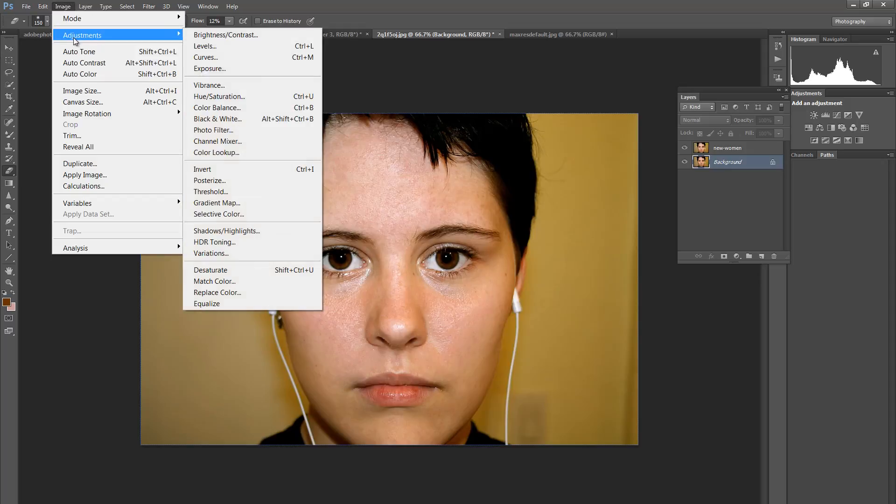
{"action": "left_click", "coordinate": [205, 57]}
{"action": "mouse_move", "coordinate": [705, 239]}
{"action": "left_mouse_down"}
{"action": "mouse_move", "coordinate": [715, 235]}
{"action": "mouse_move", "coordinate": [700, 229]}
{"action": "mouse_move", "coordinate": [711, 237]}
{"action": "left_mouse_up"}
{"action": "left_click", "coordinate": [787, 169]}
{"action": "key", "text": "e"}
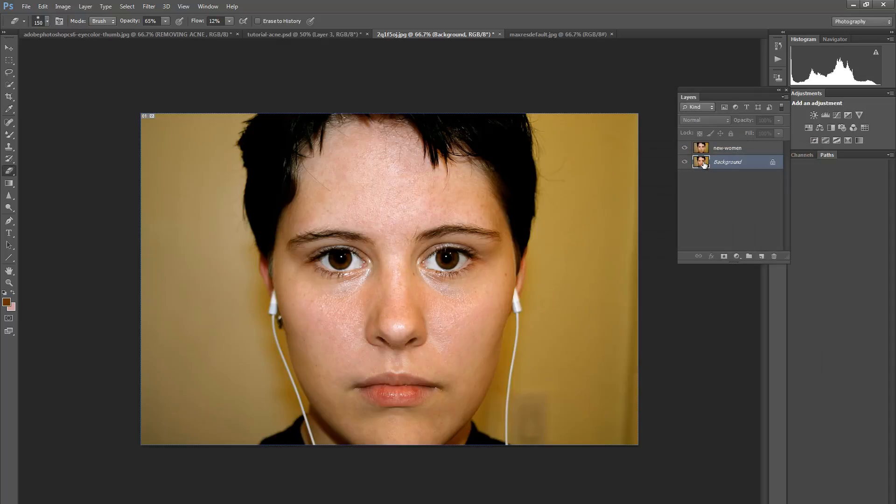
Apply a slight RGB Curves adjustment to the new-women layer, including a point at input 21, output 19, and compare before and after.
{"action": "left_click", "coordinate": [731, 149]}
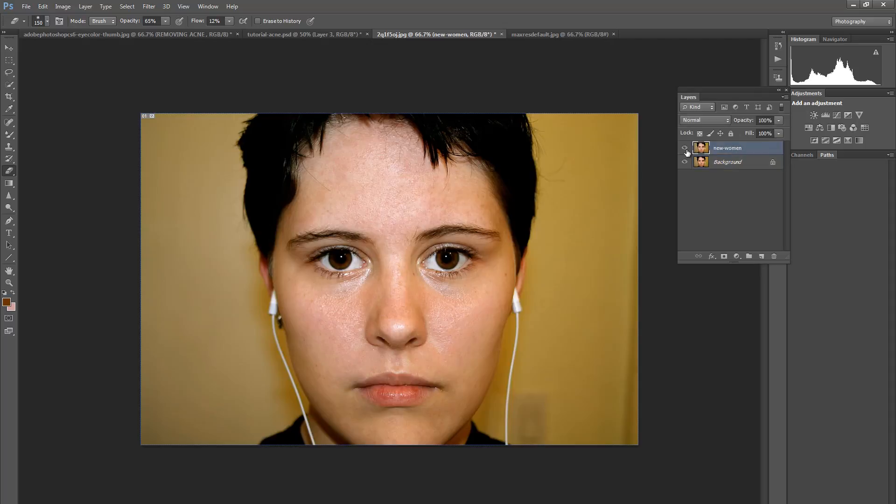
{"action": "left_click", "coordinate": [63, 7]}
{"action": "mouse_move", "coordinate": [74, 38]}
{"action": "left_click", "coordinate": [217, 57]}
{"action": "mouse_move", "coordinate": [711, 234]}
{"action": "left_mouse_down"}
{"action": "mouse_move", "coordinate": [720, 237]}
{"action": "mouse_move", "coordinate": [709, 236]}
{"action": "left_mouse_up"}
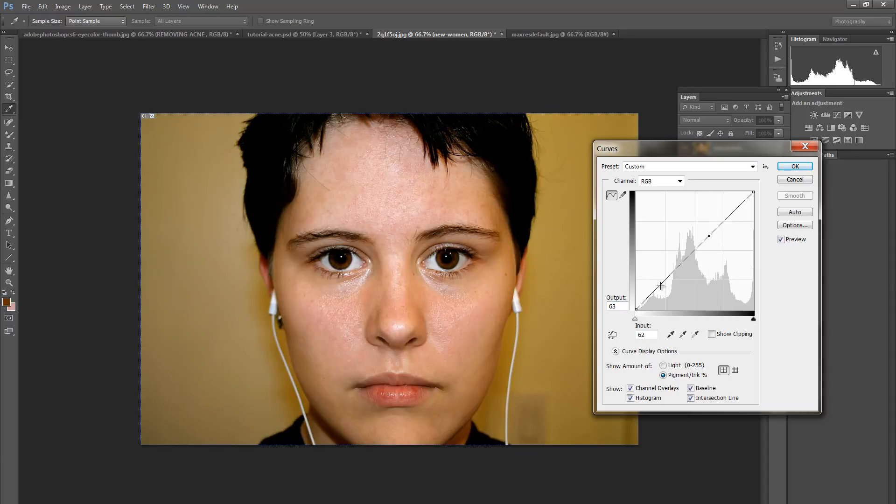
{"action": "left_click_drag", "start_coordinate": [663, 282], "coordinate": [661, 287]}
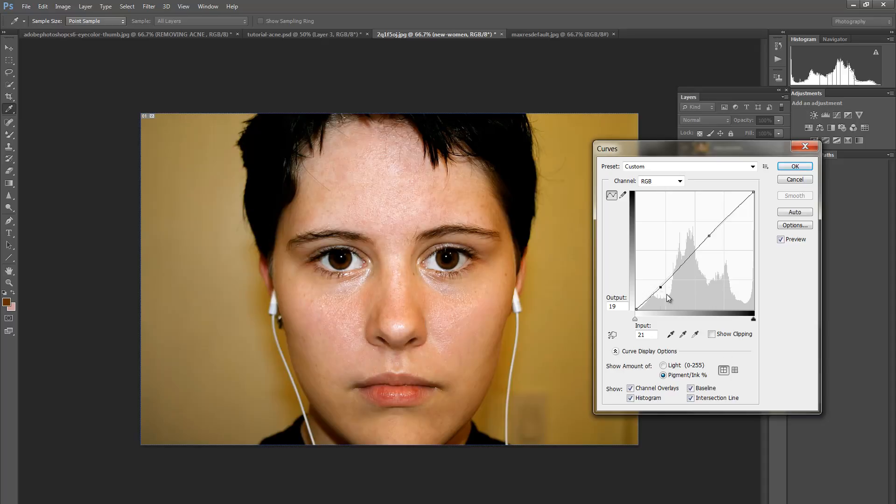
{"action": "left_click", "coordinate": [780, 240]}
{"action": "left_click", "coordinate": [783, 168]}
{"action": "left_click", "coordinate": [684, 149]}
{"action": "left_click", "coordinate": [685, 150]}
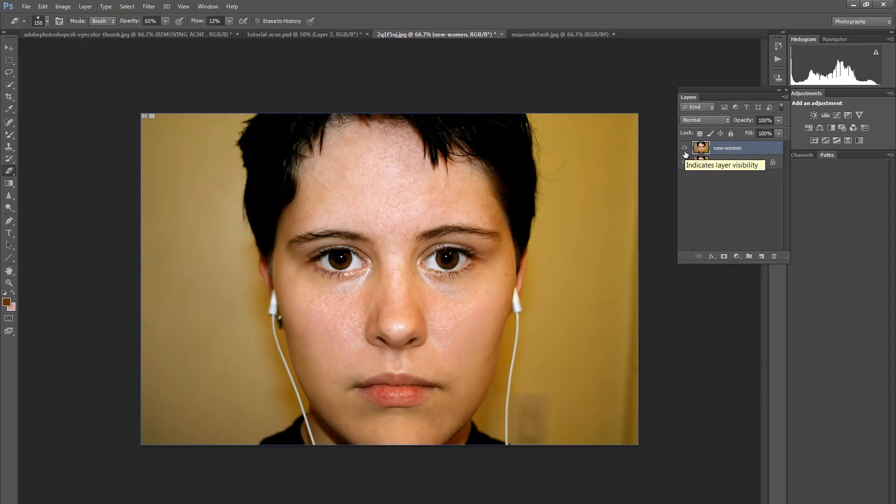
Compare the retouched portrait with the blemished original by repeatedly hiding and showing the new-women layer.
{"action": "left_click", "coordinate": [684, 148]}
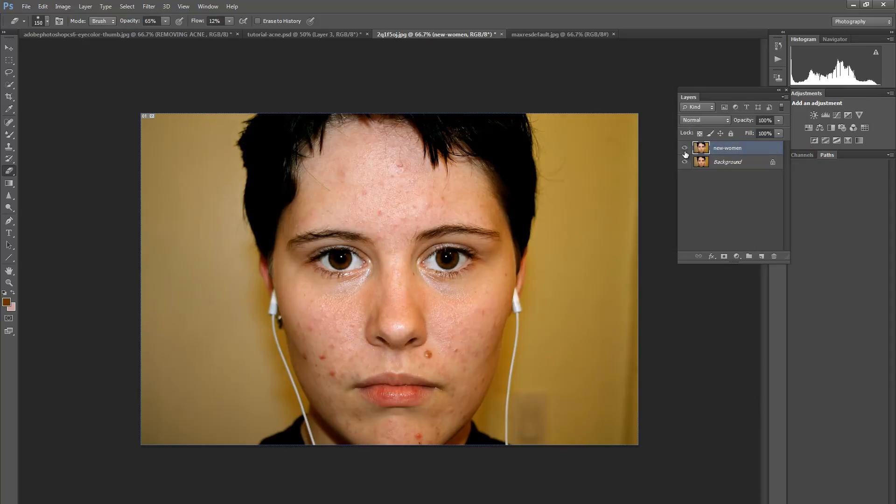
{"action": "left_click", "coordinate": [684, 148]}
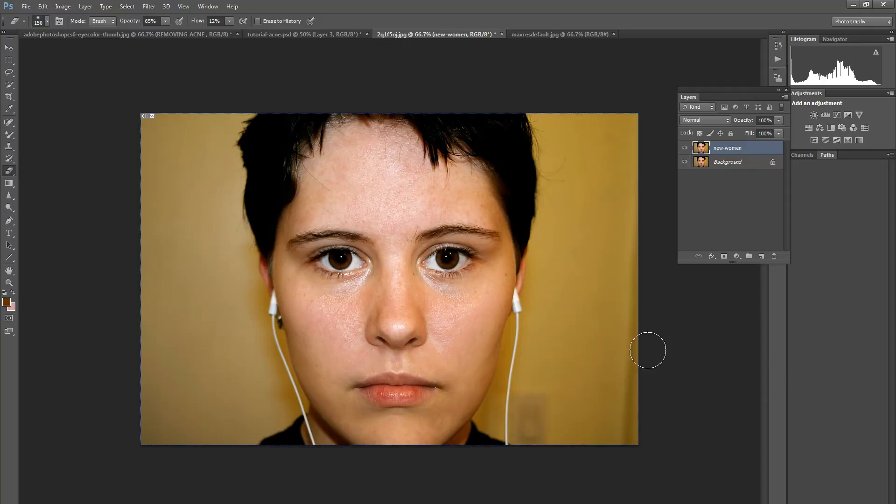
{"action": "left_click", "coordinate": [685, 150]}
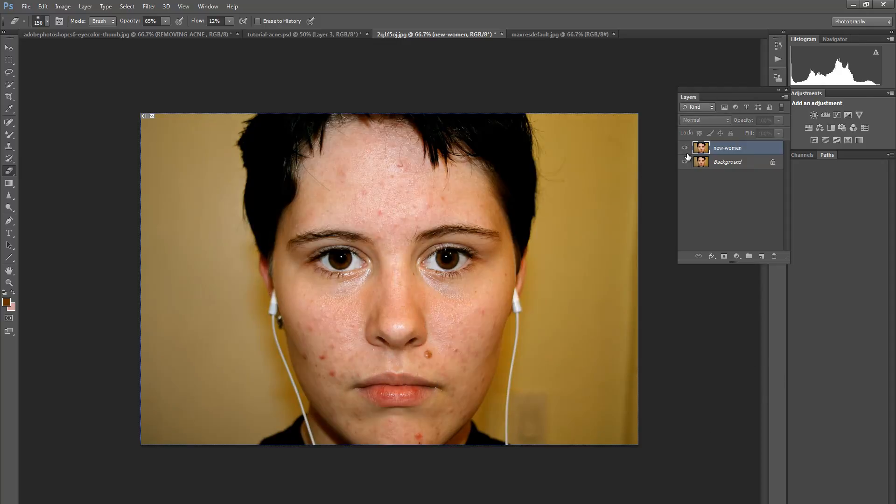
{"action": "left_click", "coordinate": [684, 149]}
{"action": "left_click", "coordinate": [685, 148]}
{"action": "left_click", "coordinate": [684, 149]}
{"action": "left_click", "coordinate": [685, 149]}
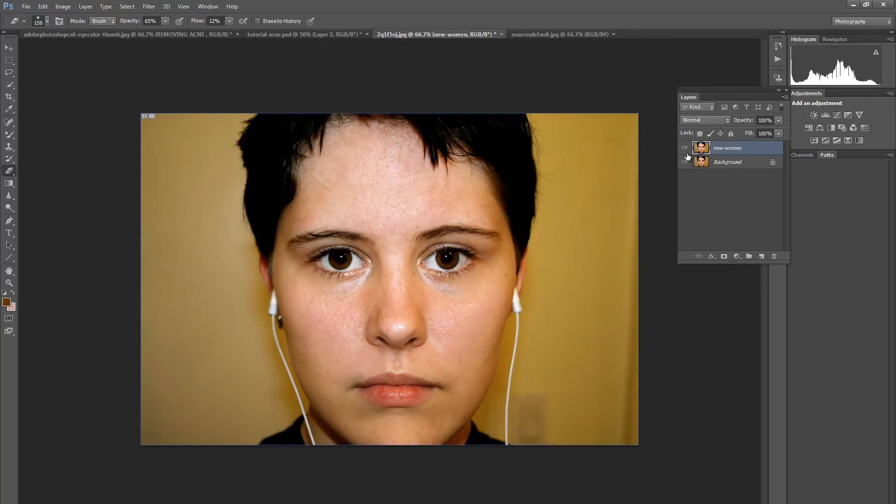
{"action": "left_click", "coordinate": [684, 149]}
{"action": "left_click", "coordinate": [684, 148]}
Delete the left half of the new-women layer to make a split before-and-after view with the Background, and deselect.
{"action": "left_click", "coordinate": [9, 60]}
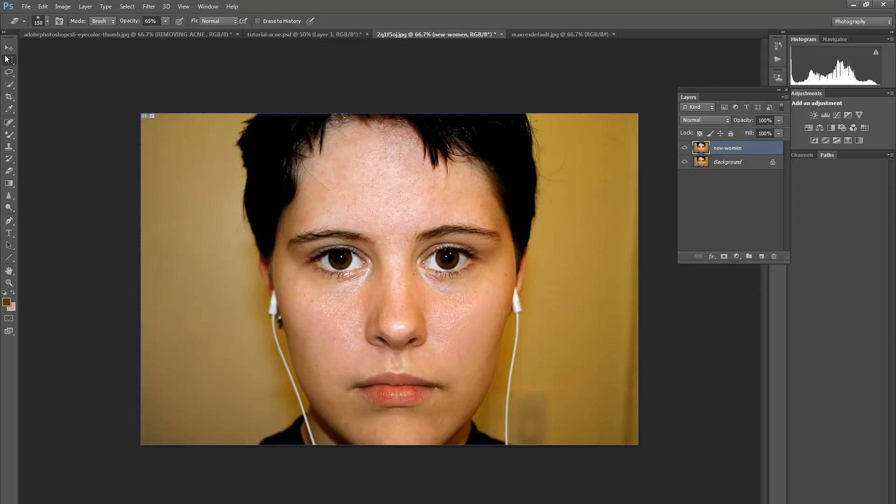
{"action": "left_click_drag", "start_coordinate": [138, 82], "coordinate": [397, 496]}
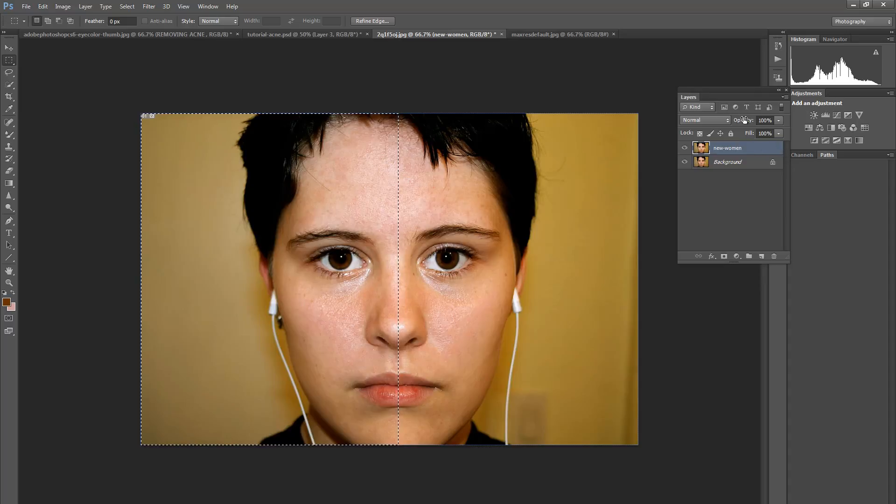
{"action": "key", "text": "Delete"}
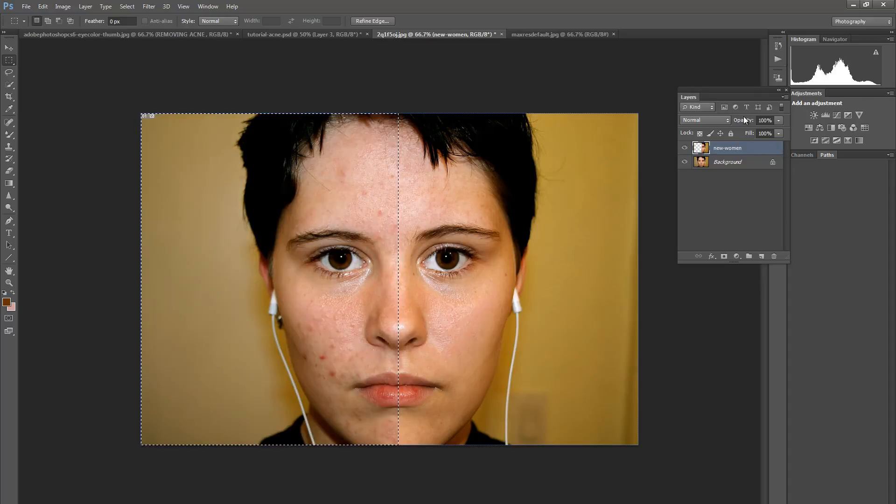
{"action": "key", "text": "ctrl+d"}
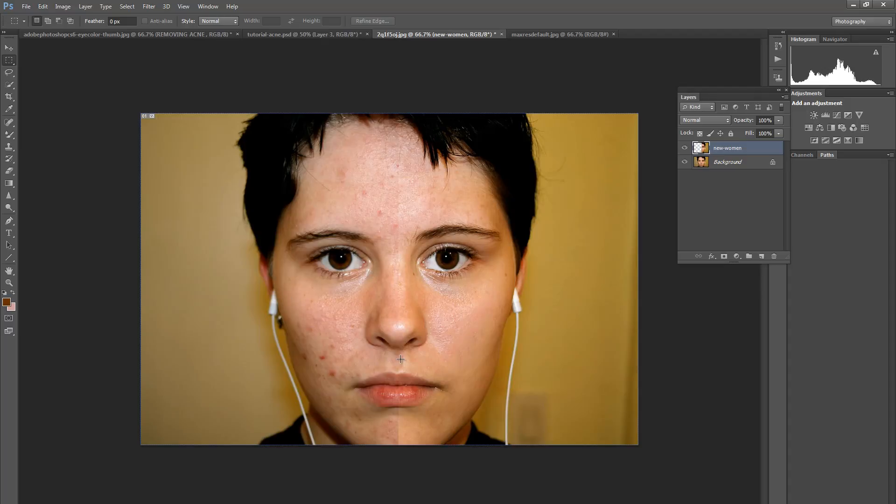
Undo the deletion of the new-women layer's left half and clear the selection.
{"action": "key", "text": "ctrl+alt+z"}
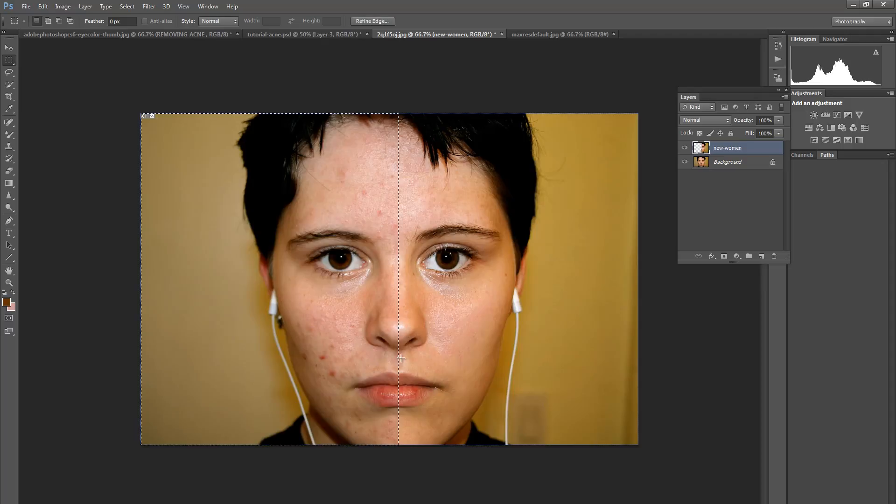
{"action": "key", "text": "ctrl+alt+z"}
{"action": "key", "text": "ctrl+d"}
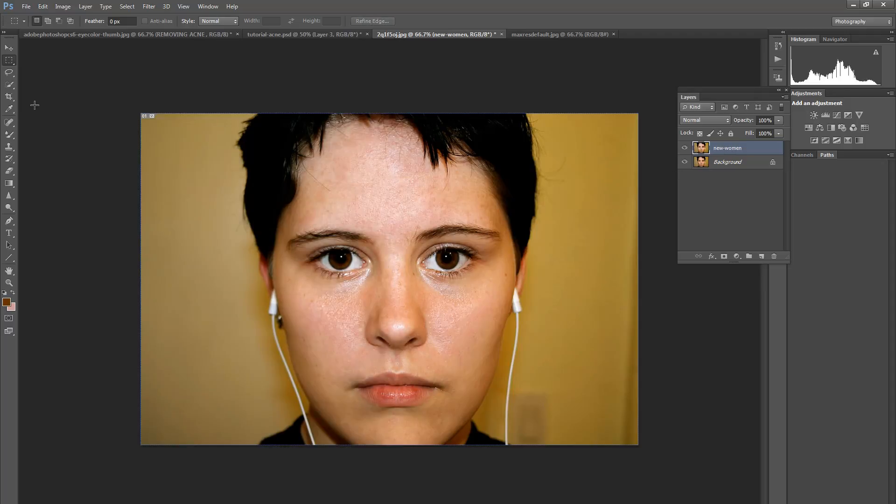
Add a Color Balance adjustment layer above new-women, shift the midtones Cyan-Red balance to +10, and compare before and after.
{"action": "left_click", "coordinate": [79, 7]}
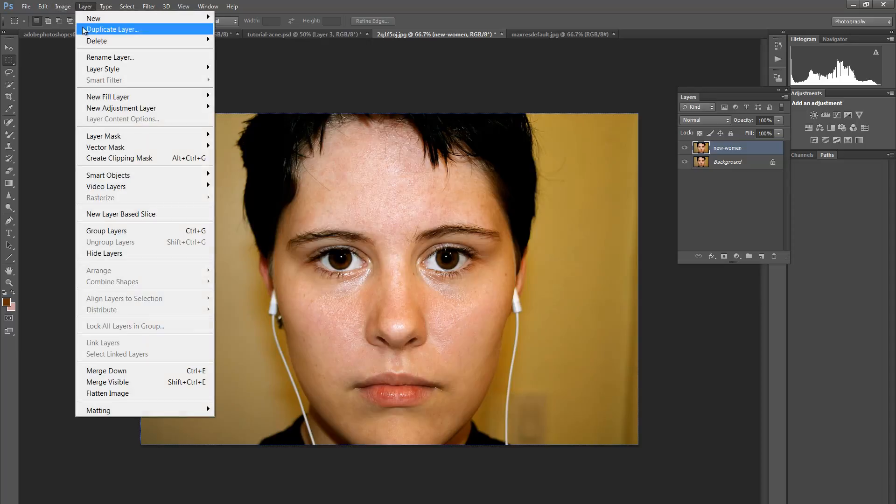
{"action": "mouse_move", "coordinate": [115, 113]}
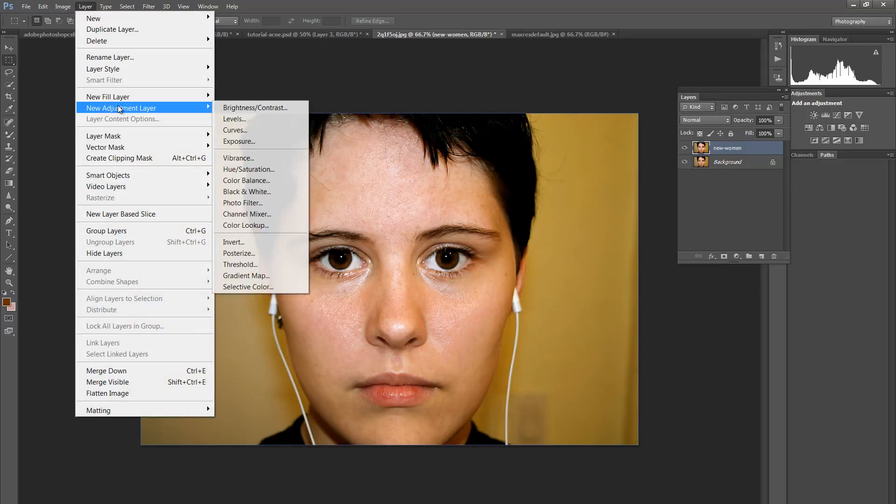
{"action": "left_click", "coordinate": [253, 180]}
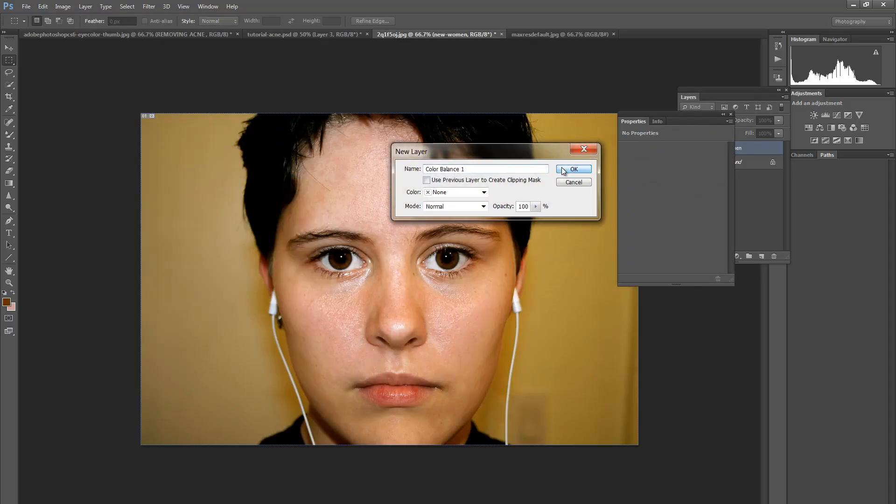
{"action": "left_click", "coordinate": [586, 169]}
{"action": "left_click_drag", "start_coordinate": [656, 170], "coordinate": [664, 172]}
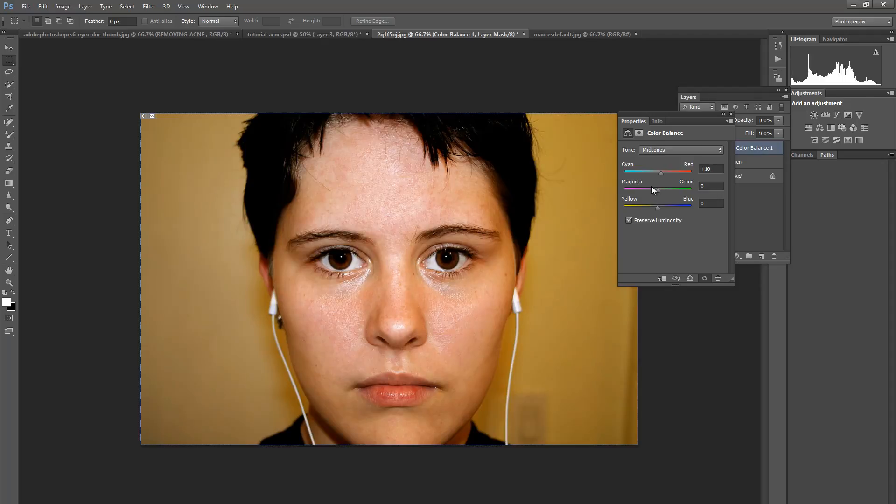
{"action": "left_click_drag", "start_coordinate": [658, 171], "coordinate": [663, 172]}
{"action": "left_click", "coordinate": [730, 114]}
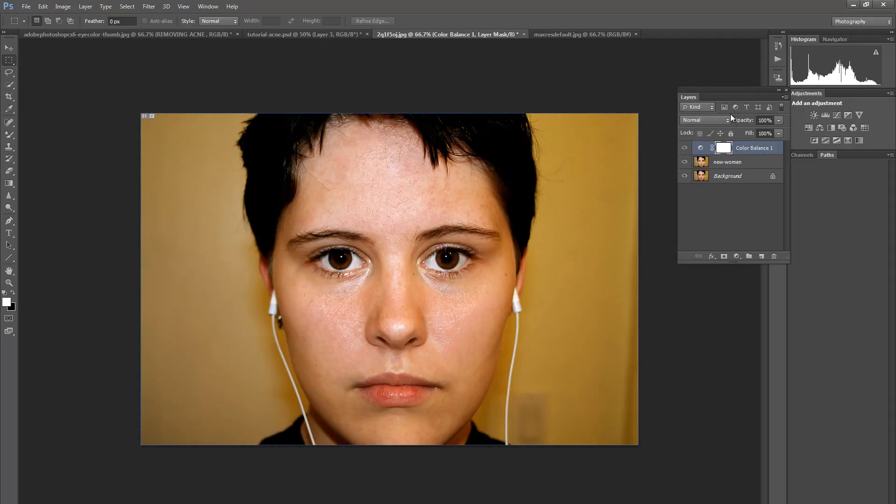
{"action": "left_click", "coordinate": [685, 148]}
{"action": "left_click", "coordinate": [684, 149]}
Merge the Color Balance adjustment layer with the new-women layer.
{"action": "left_click", "coordinate": [720, 163], "text": "shift"}
{"action": "right_click", "coordinate": [721, 161]}
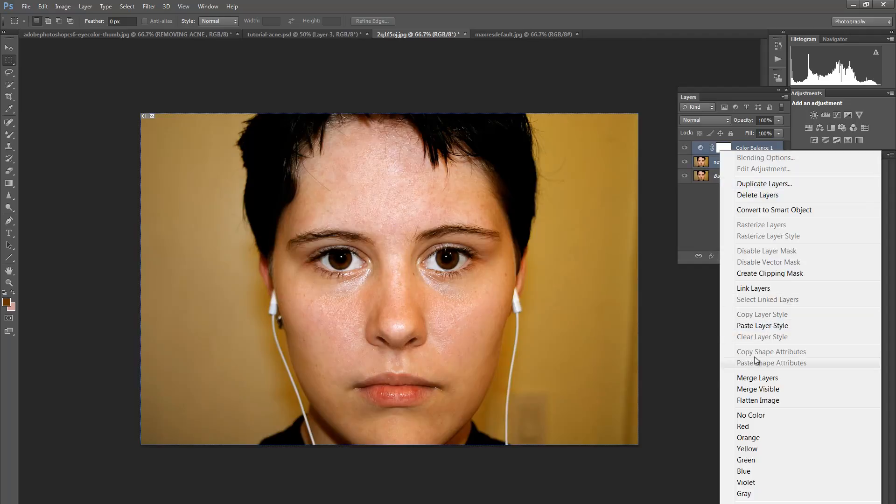
{"action": "left_click", "coordinate": [774, 378]}
Compare the final retouched portrait with the original at 66.7% and 50% zoom by hiding and showing the merged layer.
{"action": "left_click", "coordinate": [684, 149]}
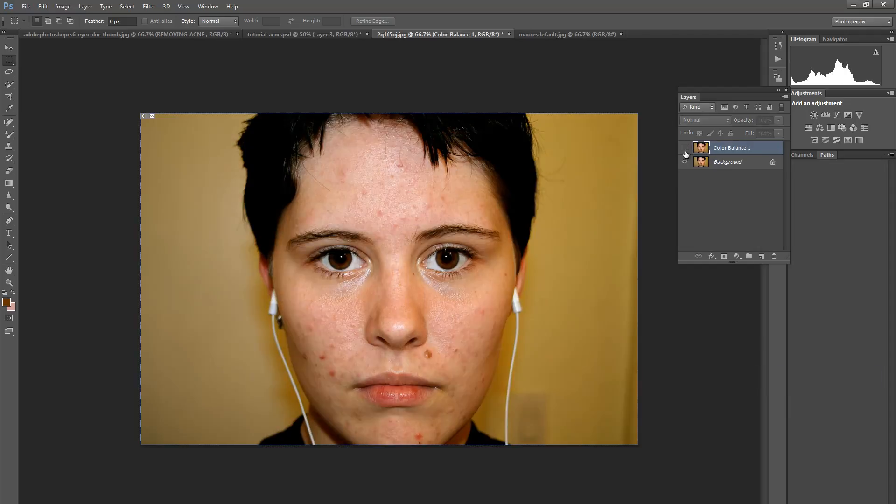
{"action": "left_click", "coordinate": [685, 149]}
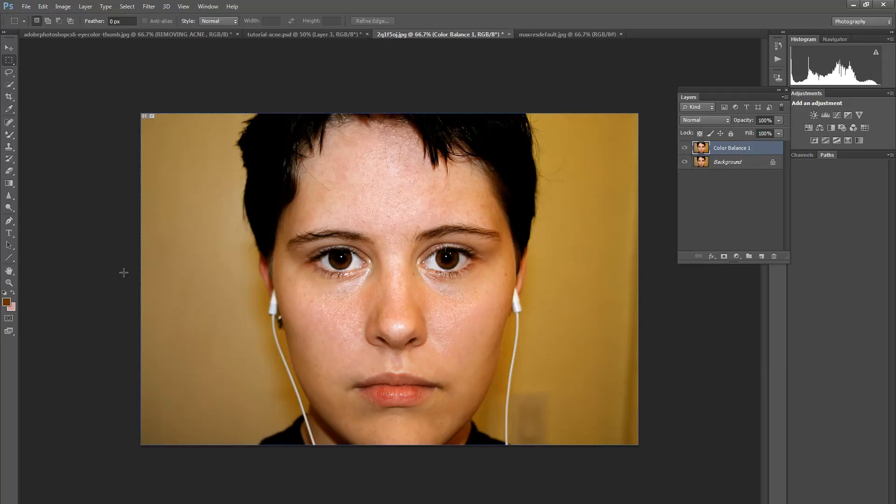
{"action": "left_click", "coordinate": [684, 148]}
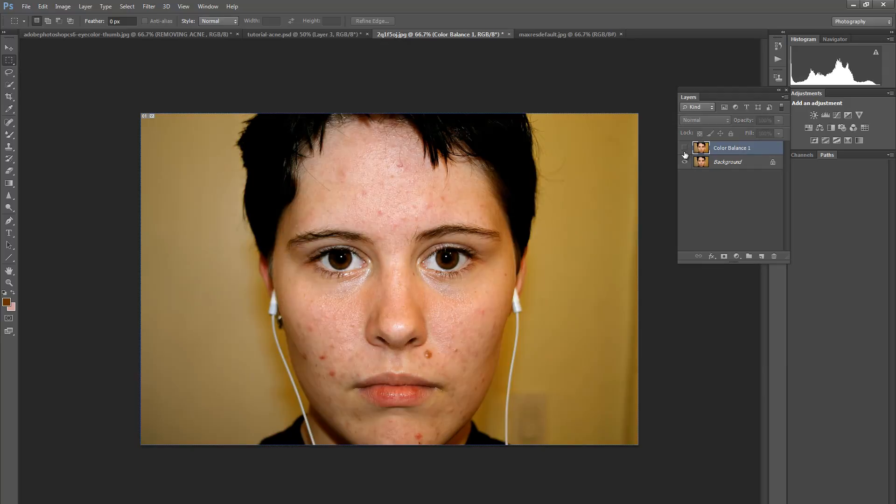
{"action": "left_click", "coordinate": [684, 150]}
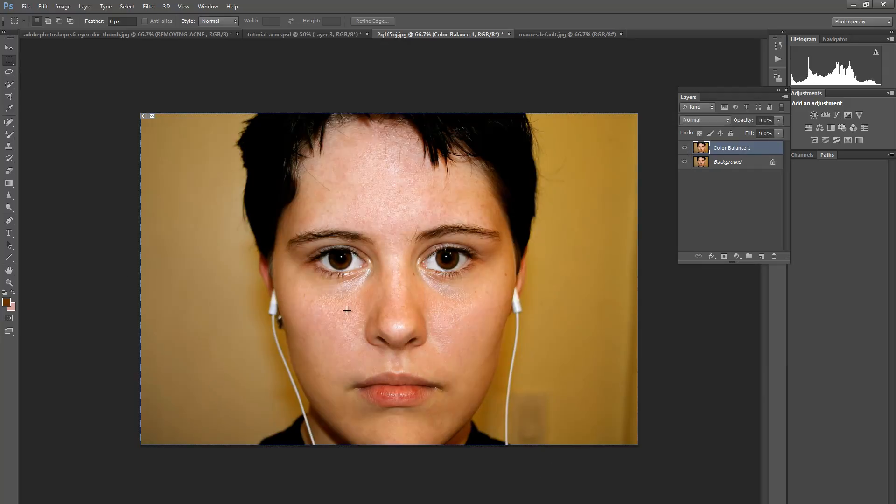
{"action": "key", "text": "ctrl+minus"}
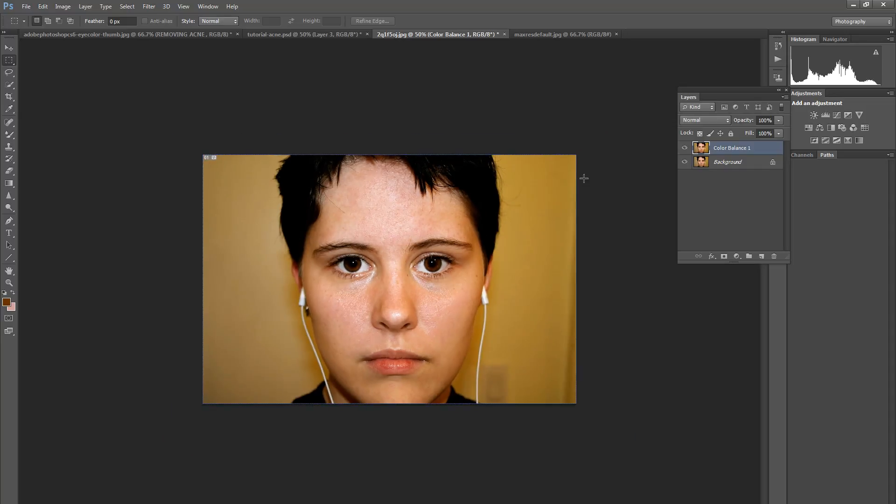
{"action": "left_click", "coordinate": [685, 150]}
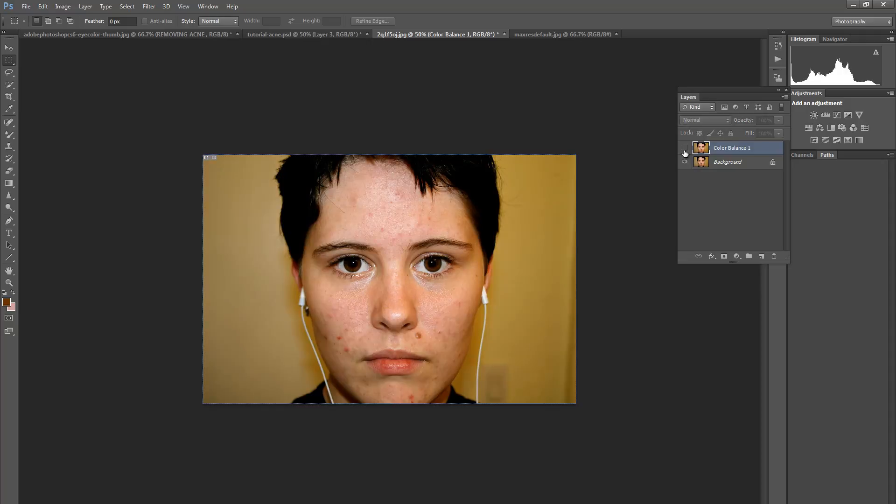
{"action": "left_click", "coordinate": [684, 150]}
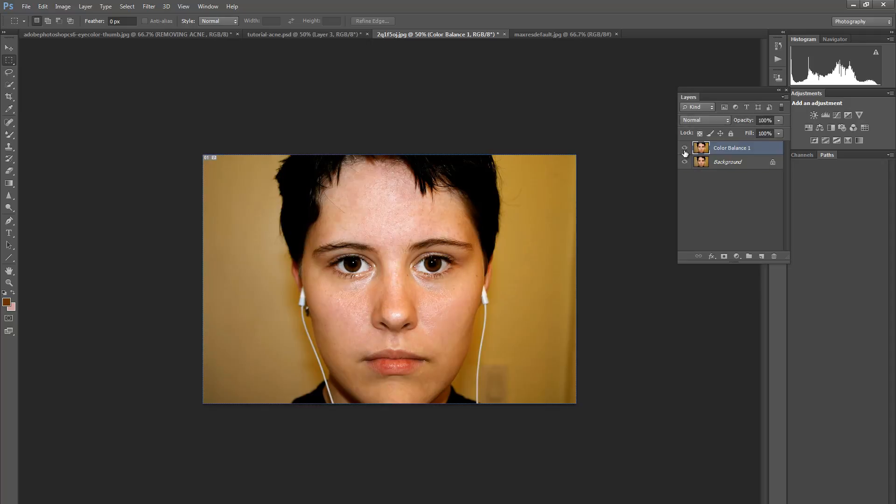